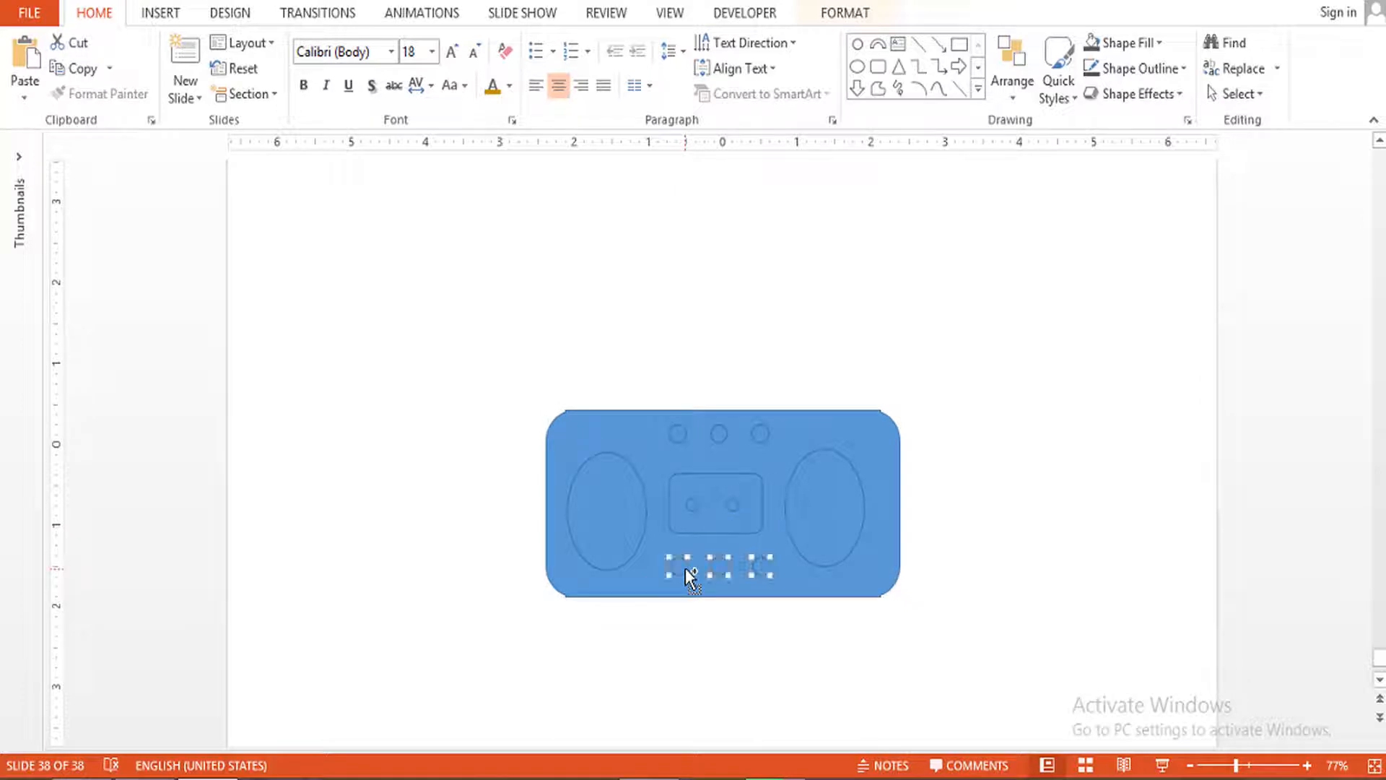
Try to distribute the six small circles above and below the cassette window vertically, and undo it.
ctrl+click(753, 438)
ctrl+click(722, 438)
ctrl+click(684, 436)
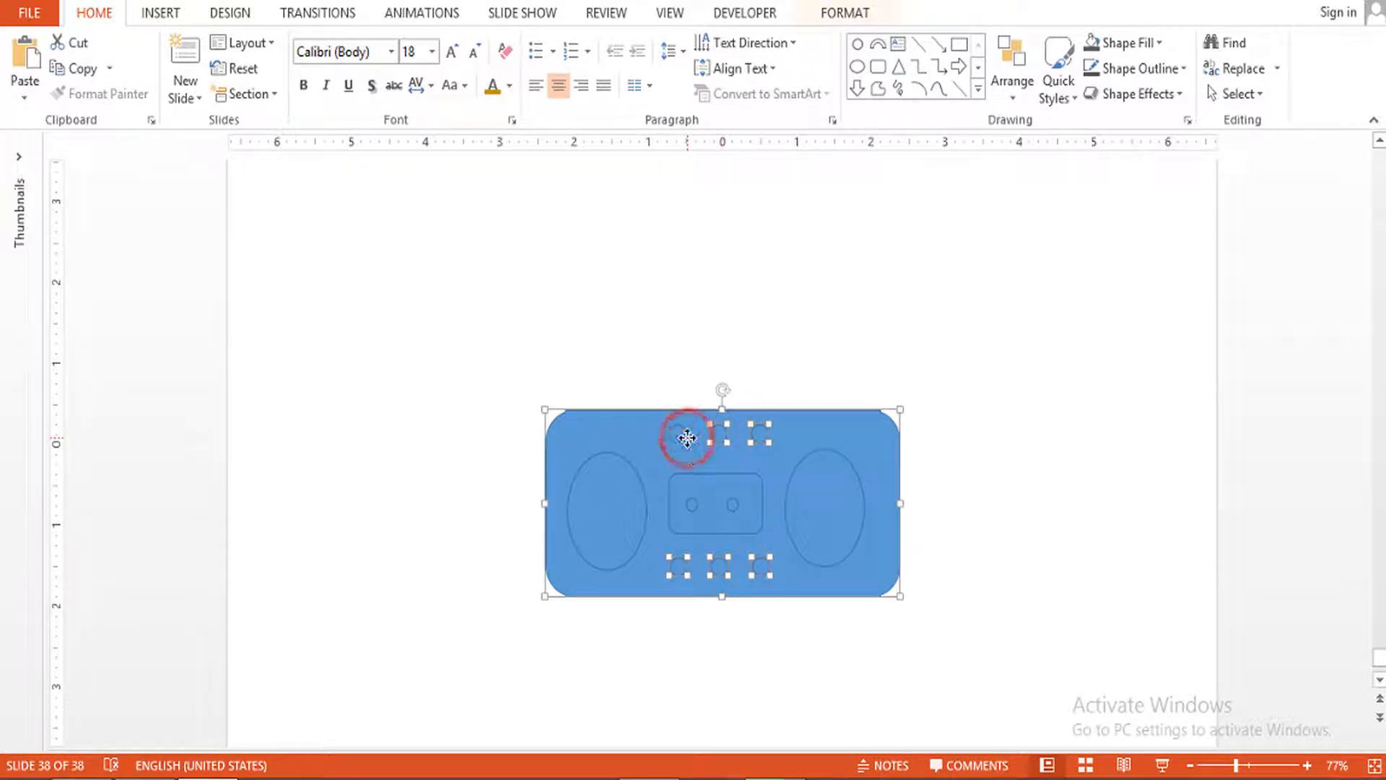
ctrl+click(686, 436)
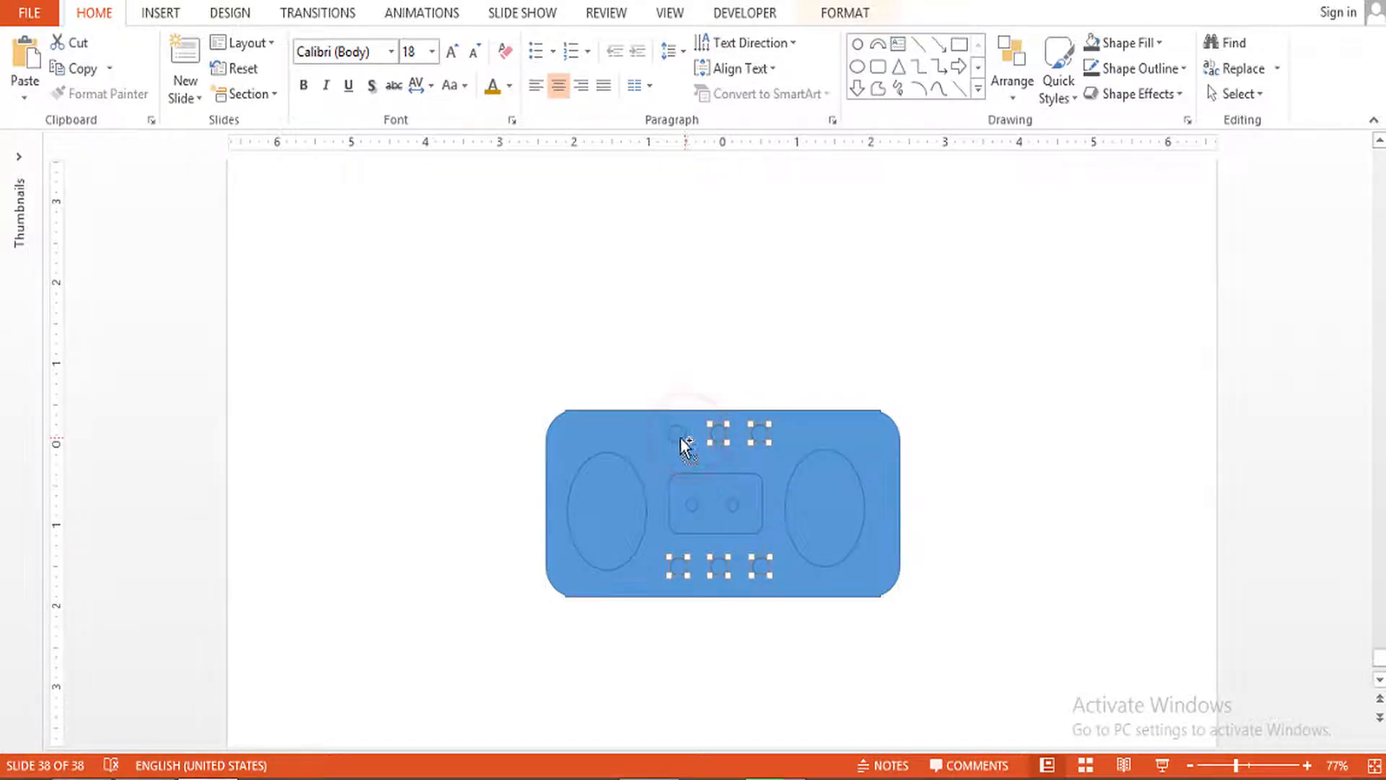
ctrl+click(678, 434)
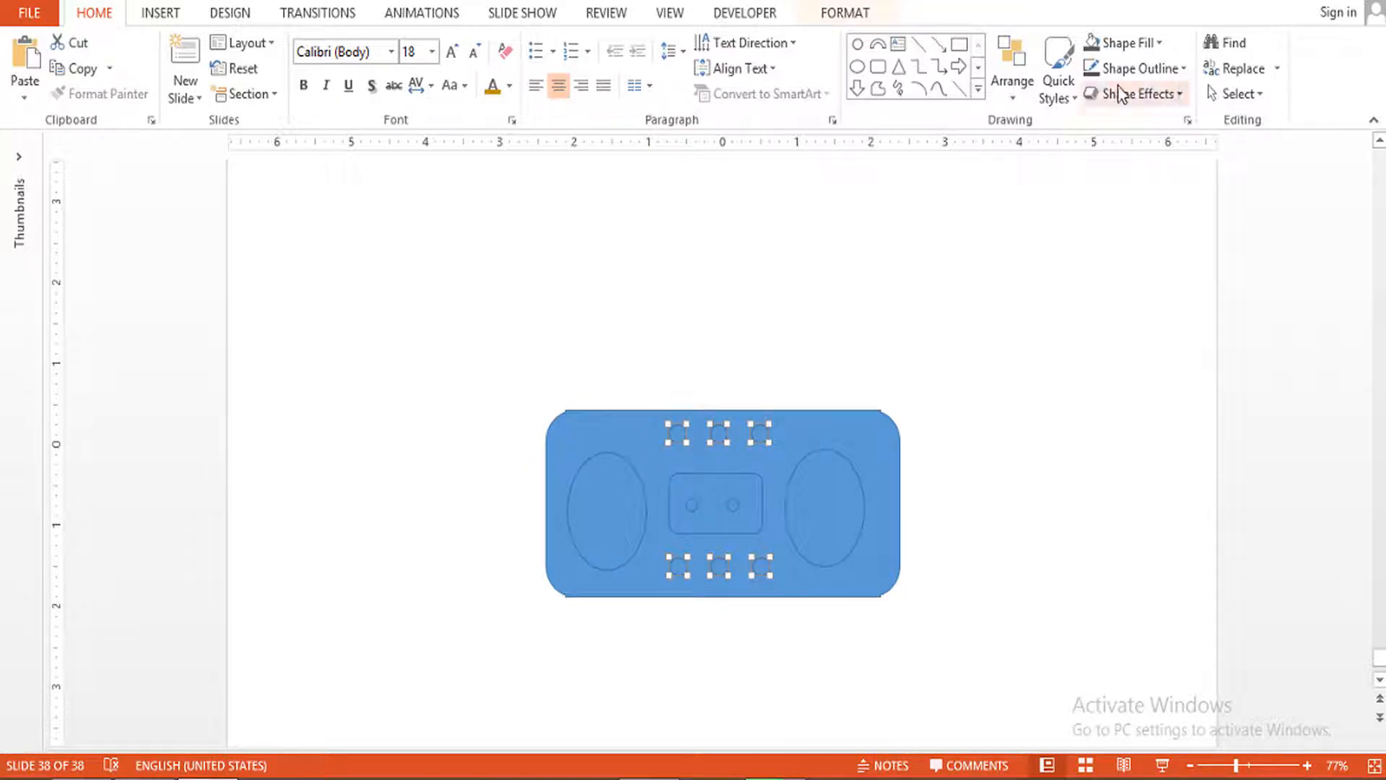
click(892, 9)
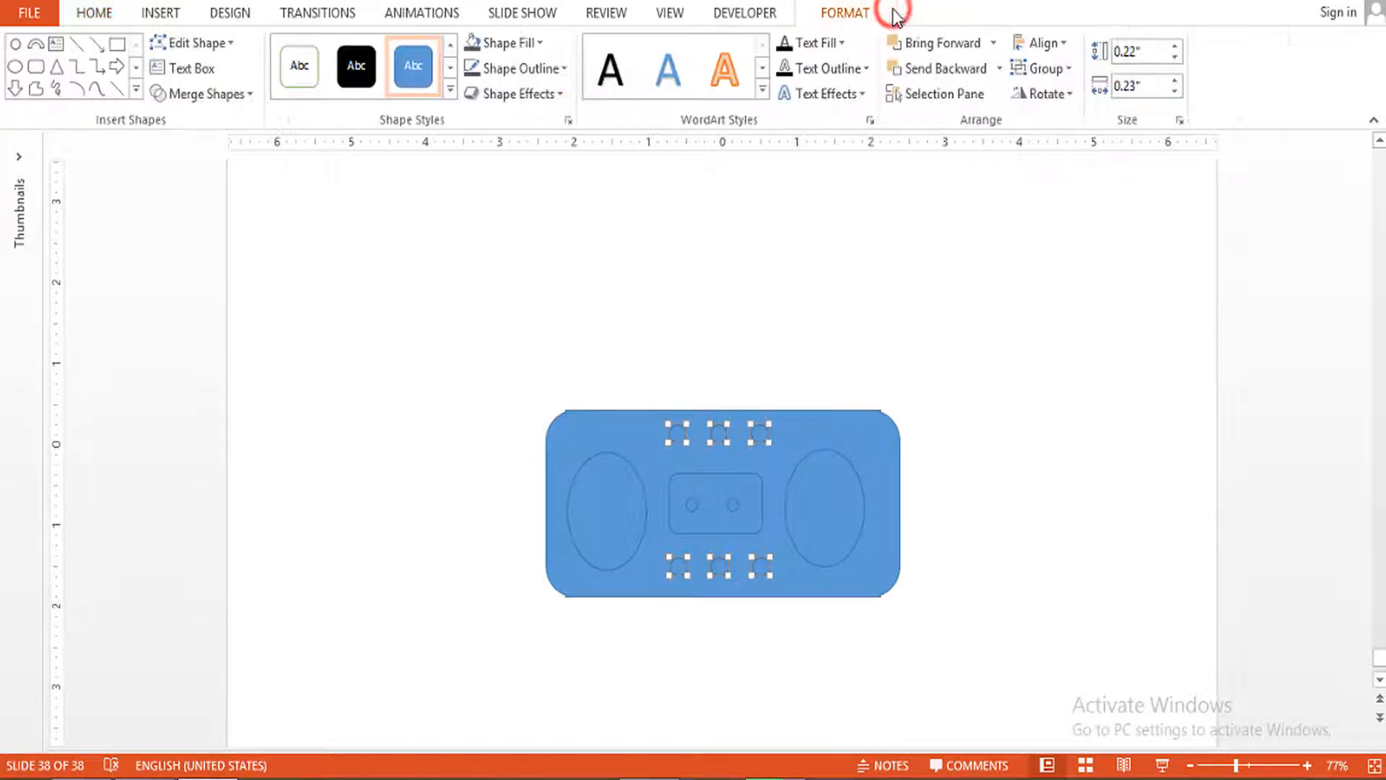
click(1071, 46)
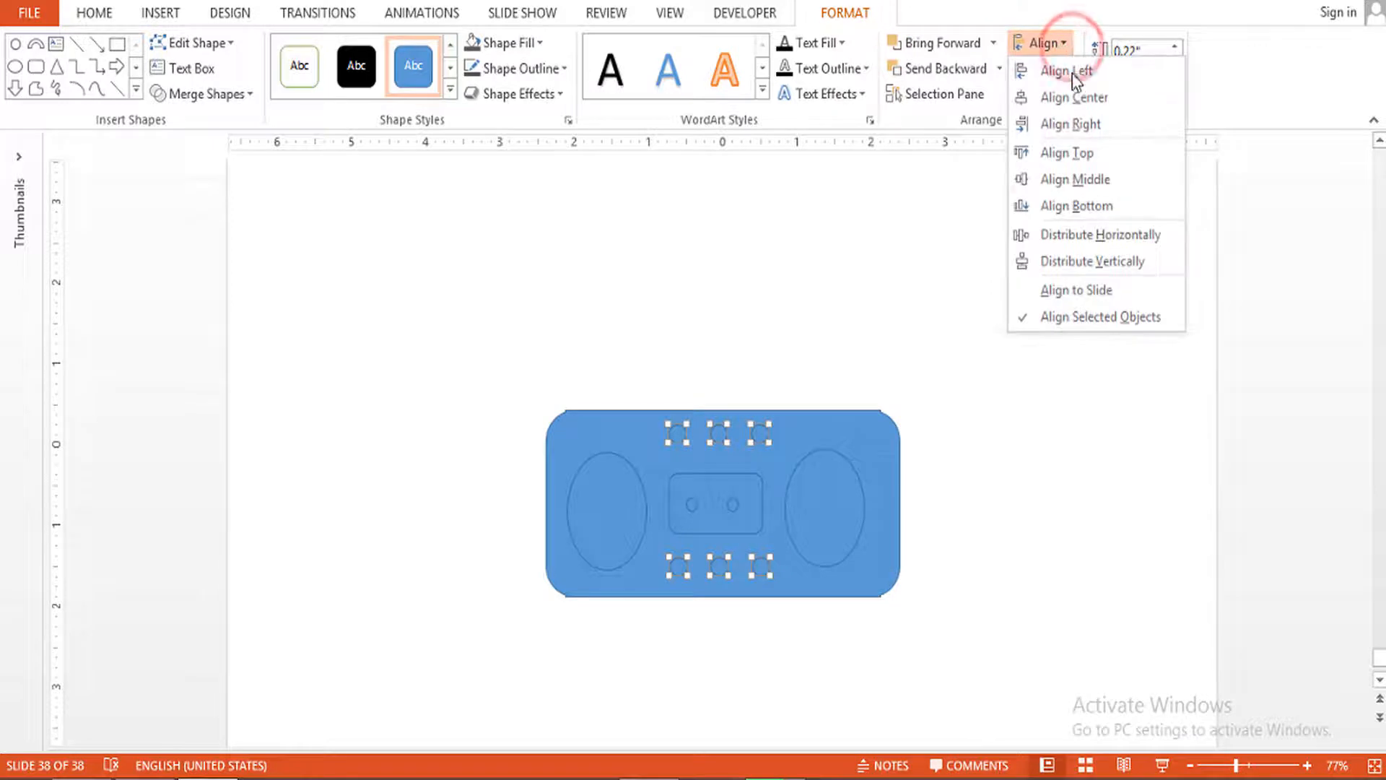
click(1093, 261)
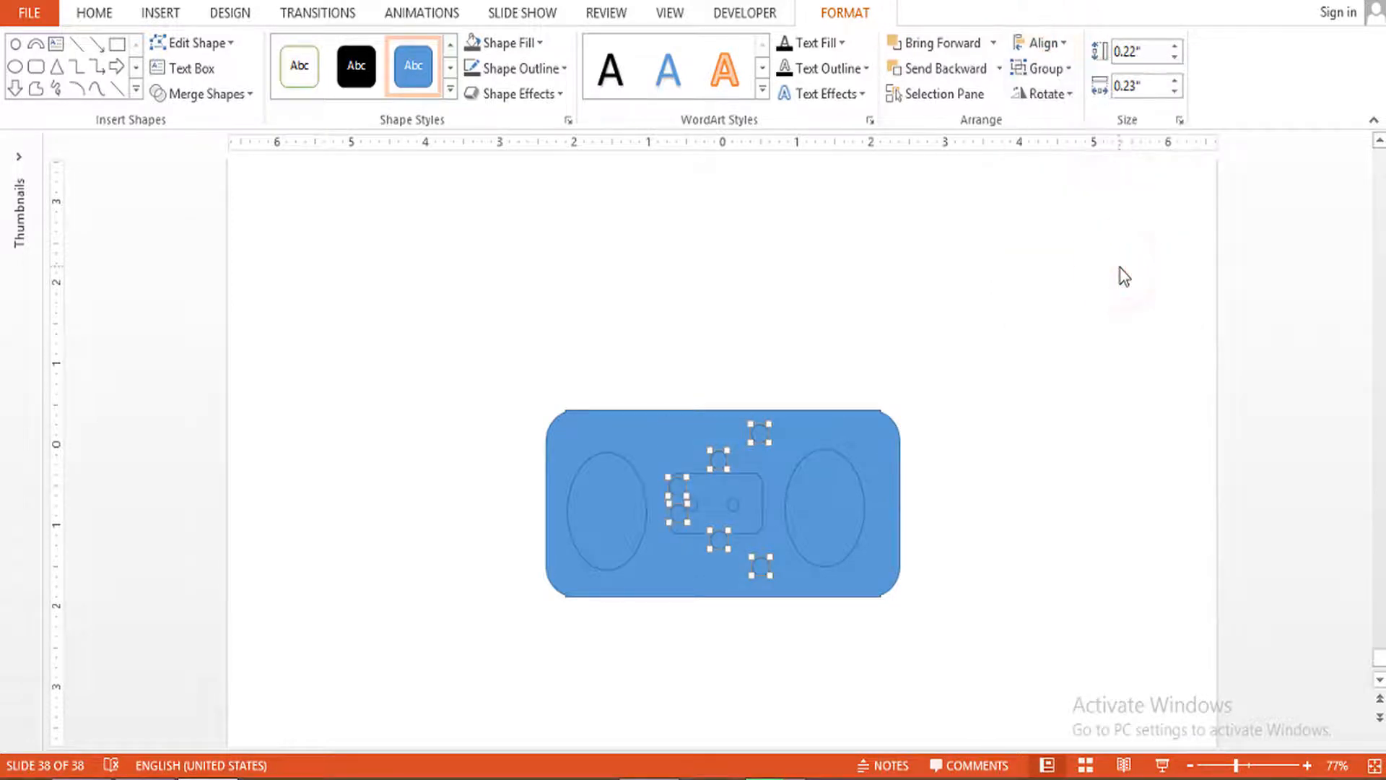
key(ctrl+z)
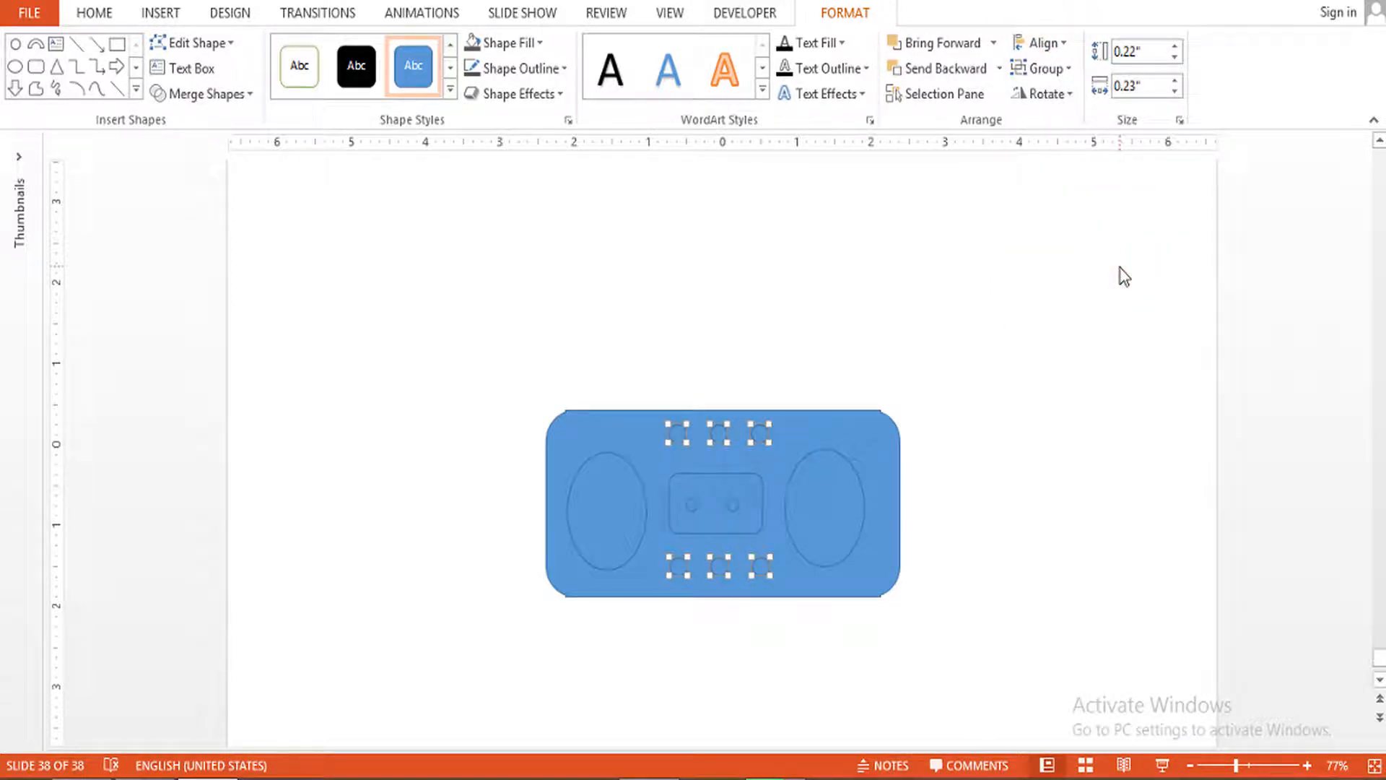
click(1072, 295)
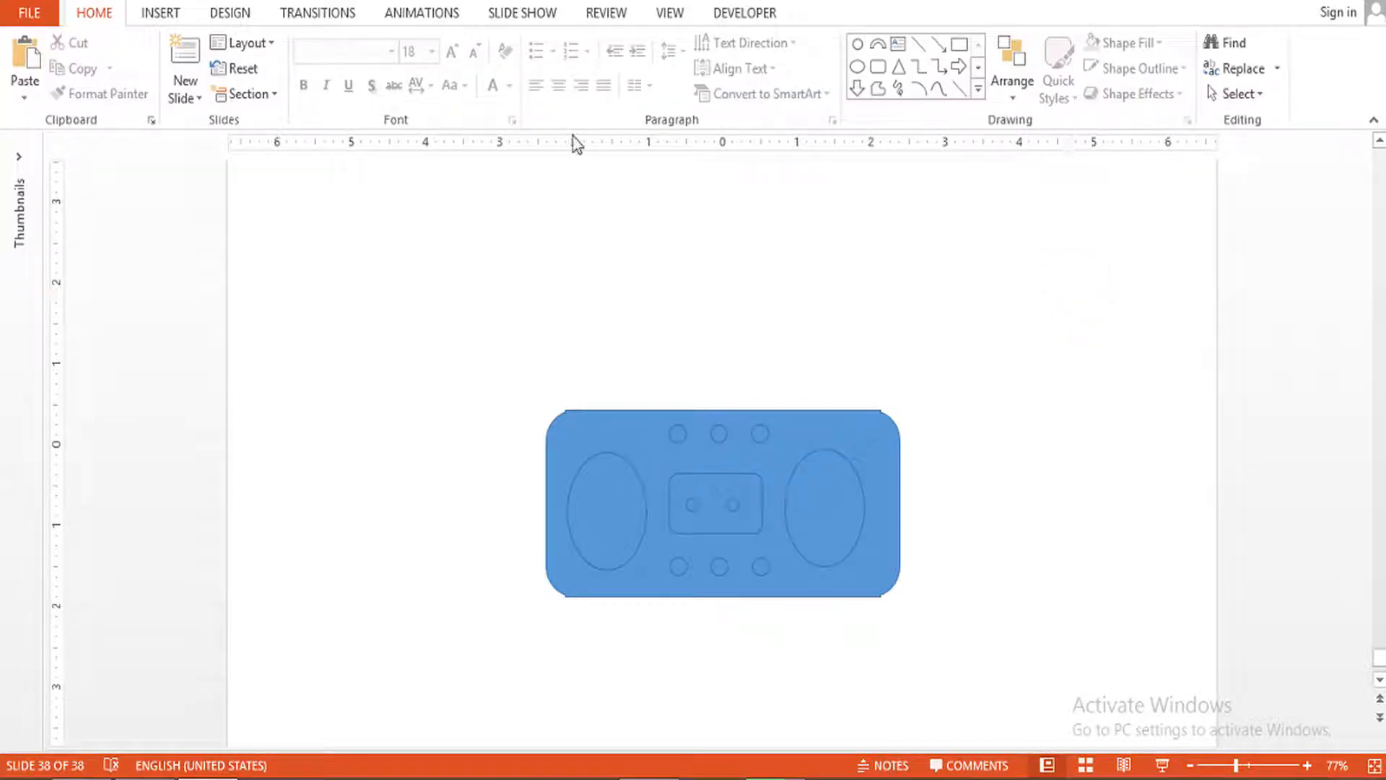
Insert a frame shape about 3.08" wide and 1.27" high resting on the radio body's upper edge, and adjust its border thickness.
click(164, 14)
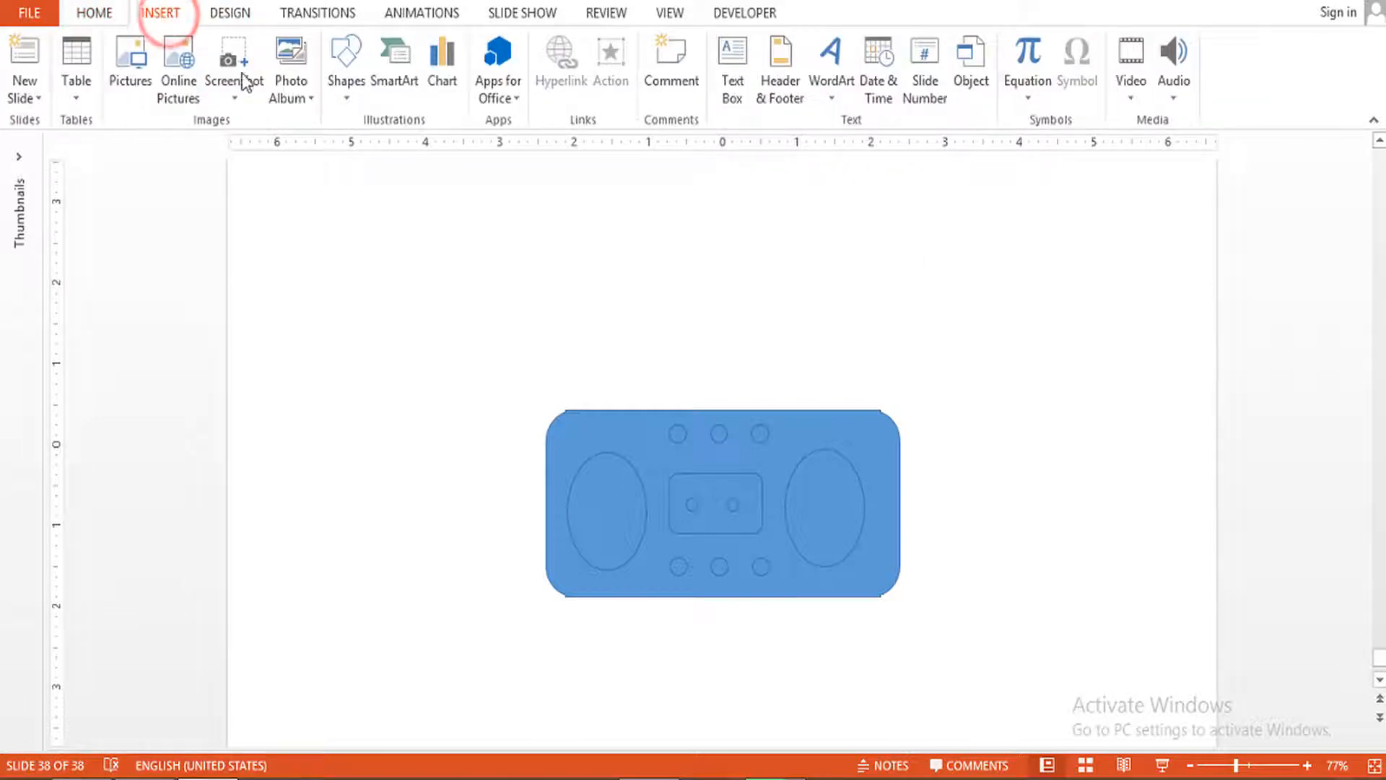
click(346, 100)
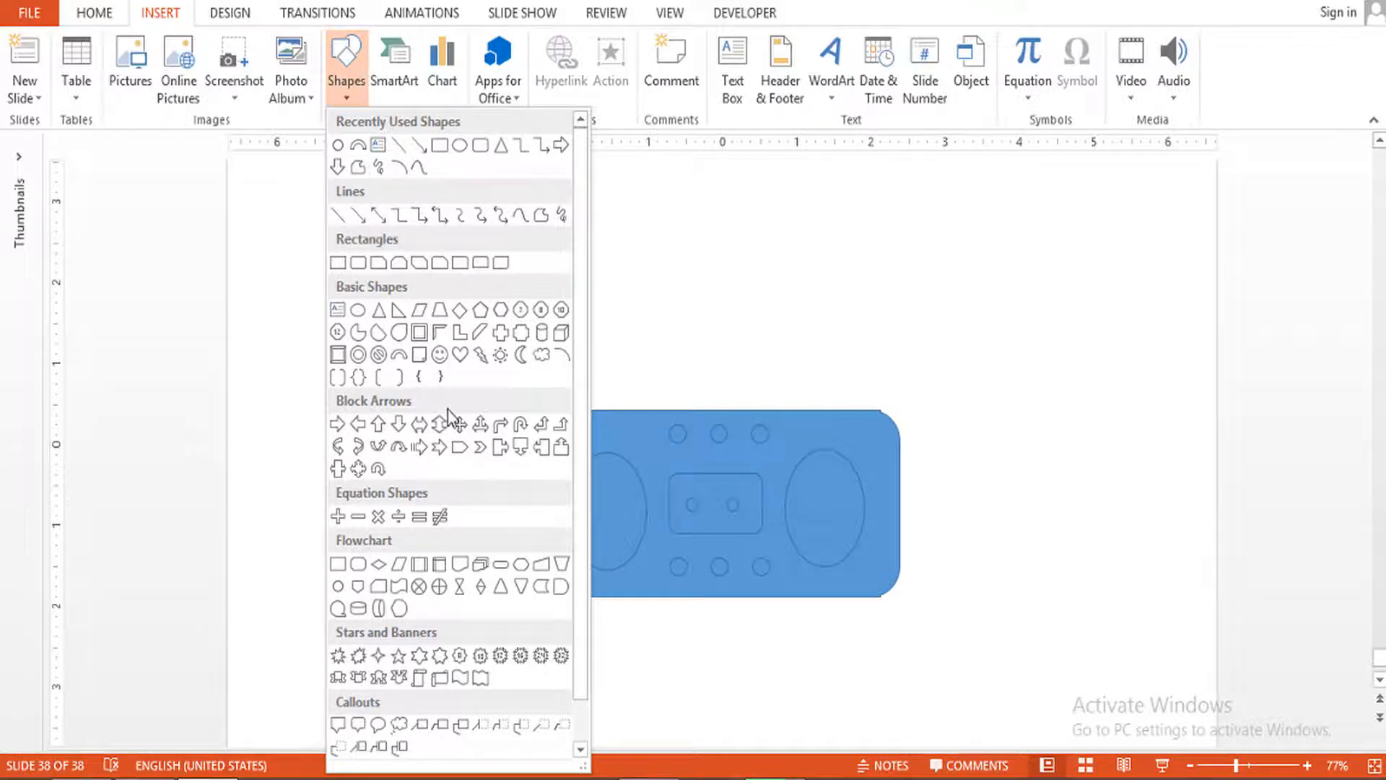
click(419, 333)
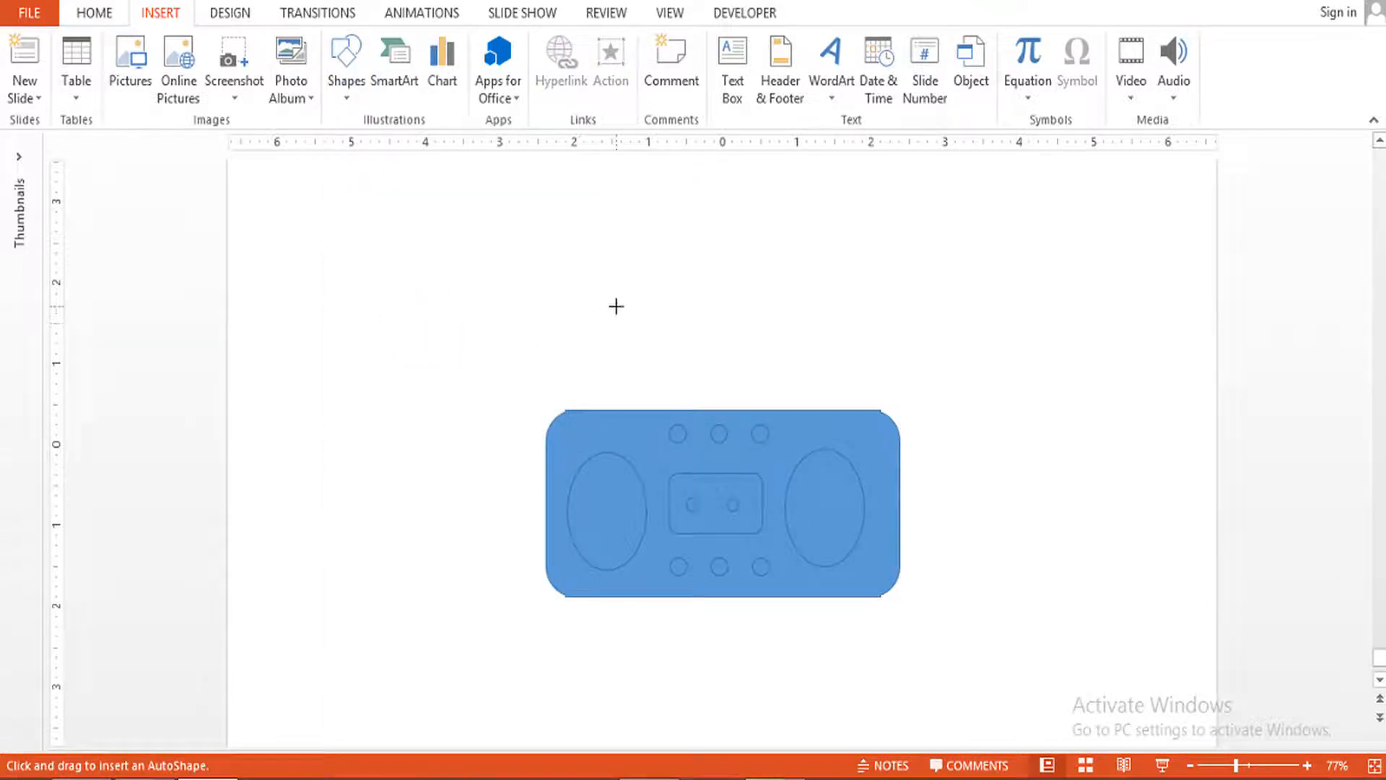
mouse_move(612, 307)
mouse_down()
mouse_move(758, 361)
mouse_move(799, 411)
mouse_move(842, 410)
mouse_up()
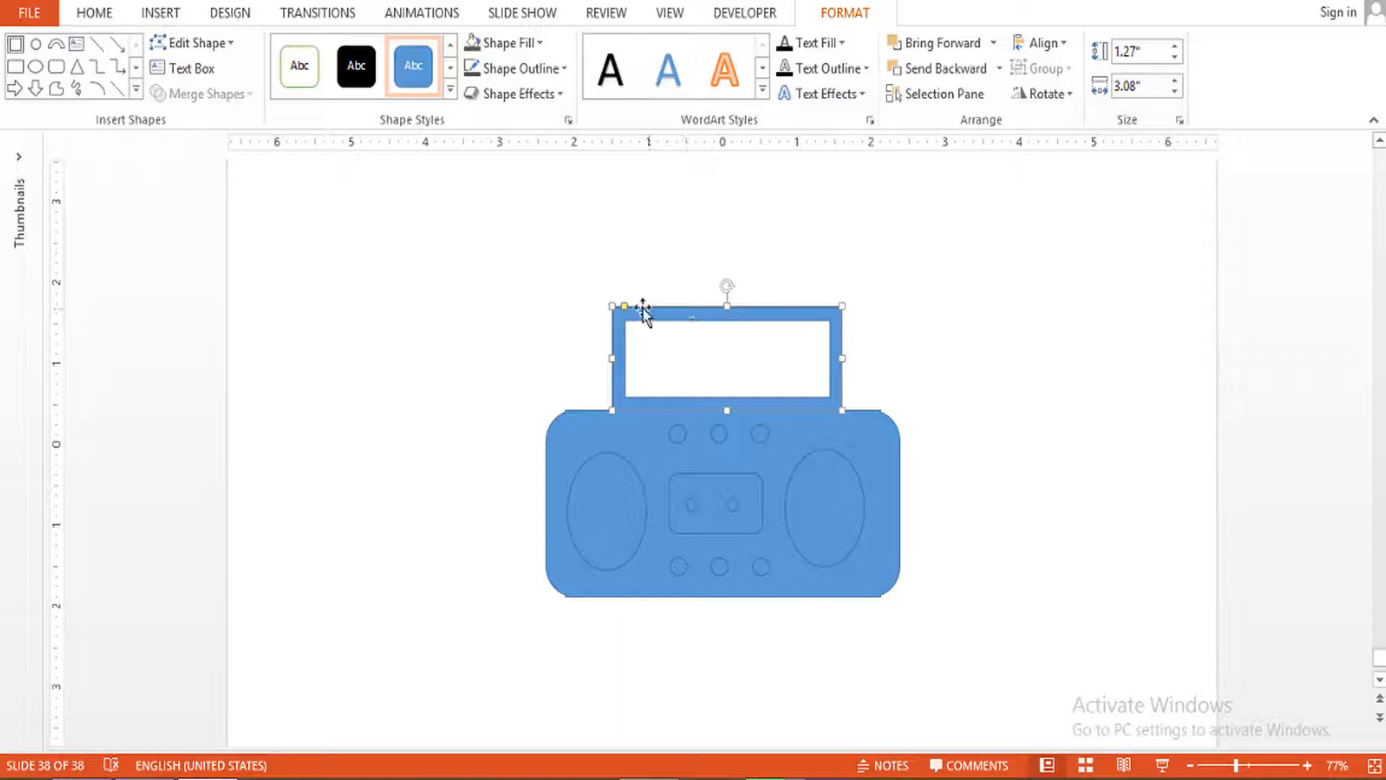
drag(625, 305, 628, 311)
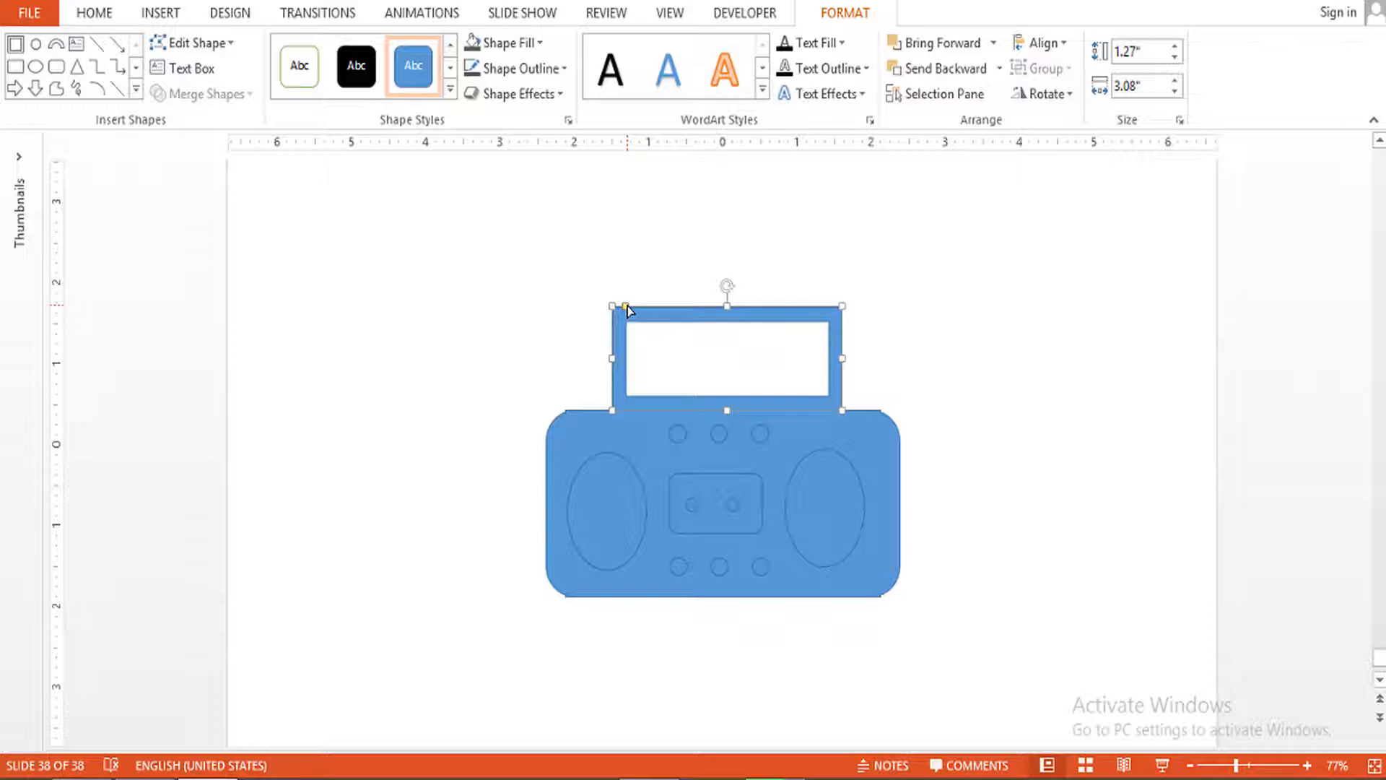
Change the frame above the radio body into a rounded rectangle.
click(228, 44)
mouse_move(254, 67)
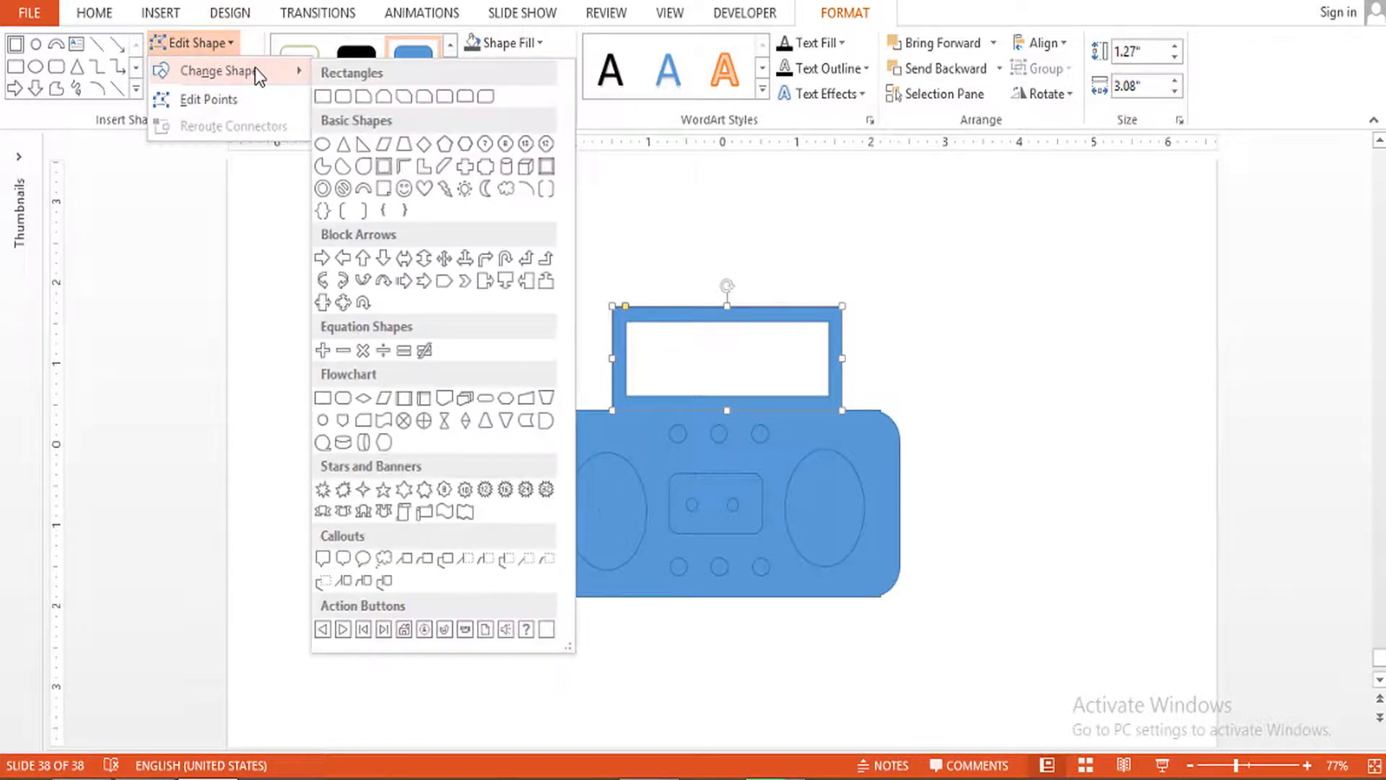
click(343, 96)
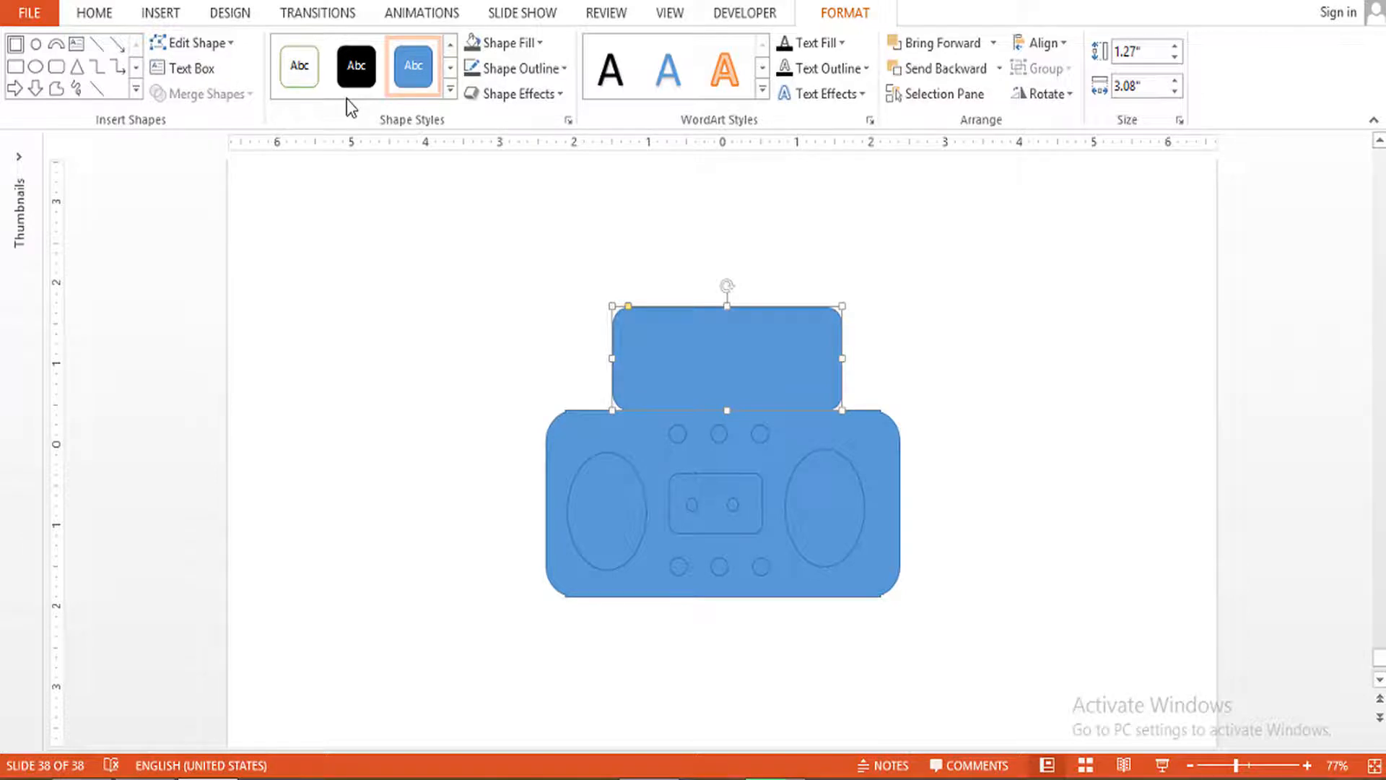
Duplicate the rounded rectangle, give the copy the white outlined style and resize it to about 2.77" by 1.02" inside the original.
key(ctrl+d)
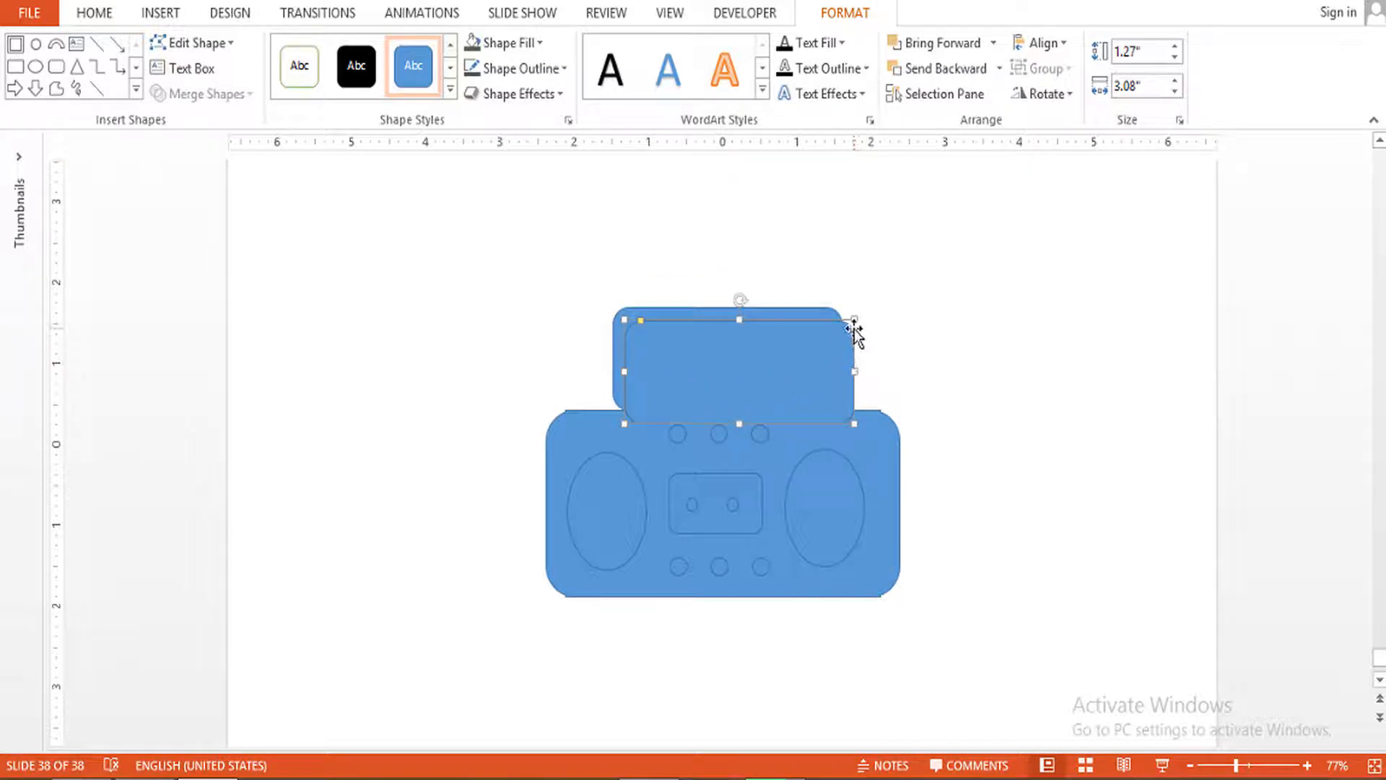
click(299, 65)
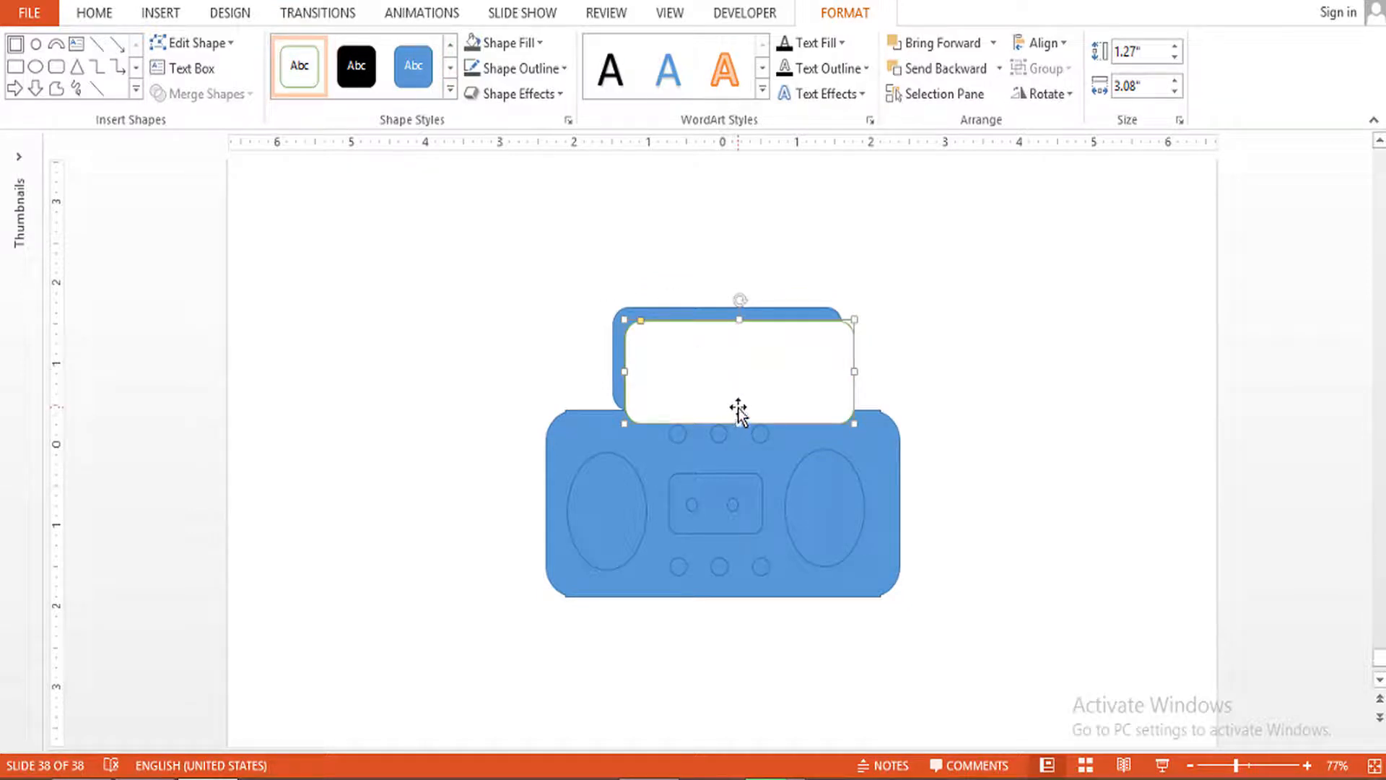
drag(737, 423, 737, 403)
drag(854, 361, 830, 359)
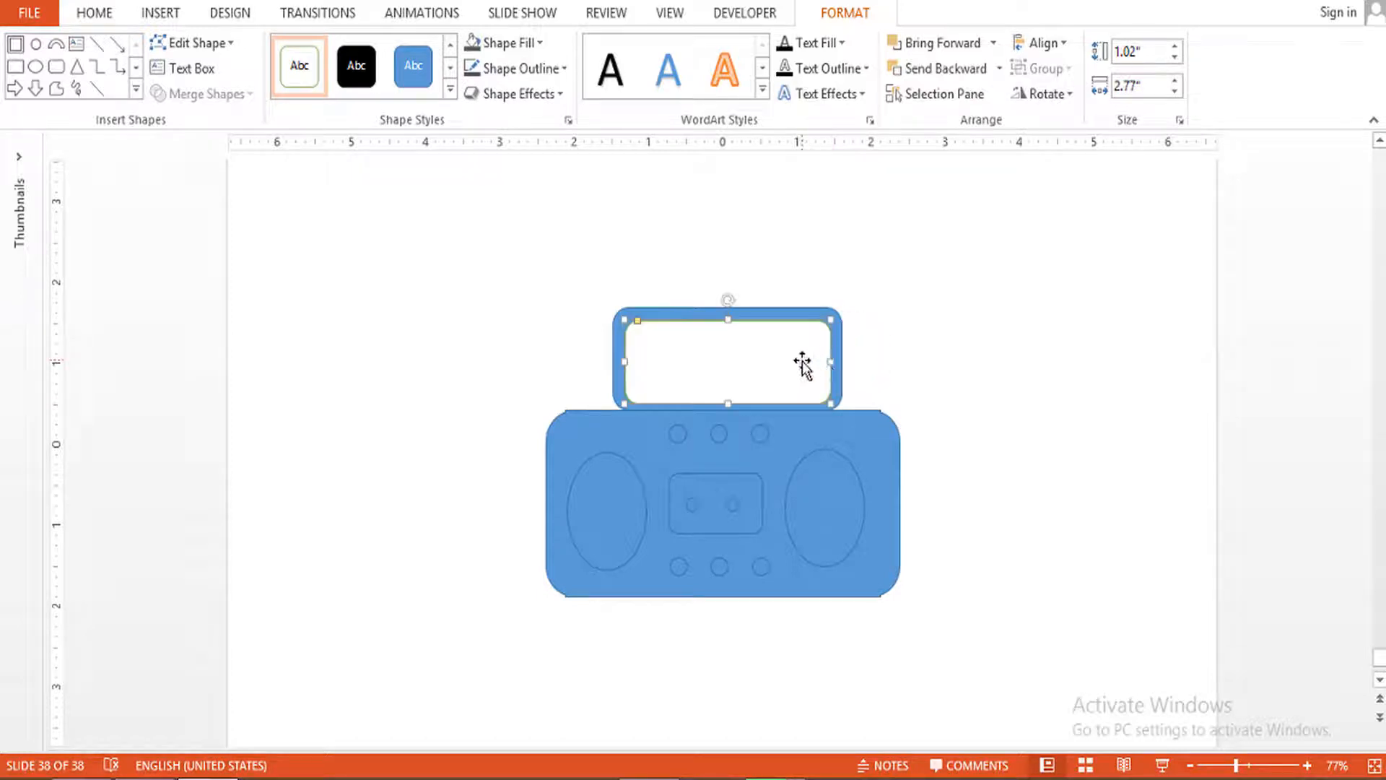
click(891, 366)
Move the handle's outer and inner rounded rectangles down together so they overlap the radio body's upper edge.
click(808, 320)
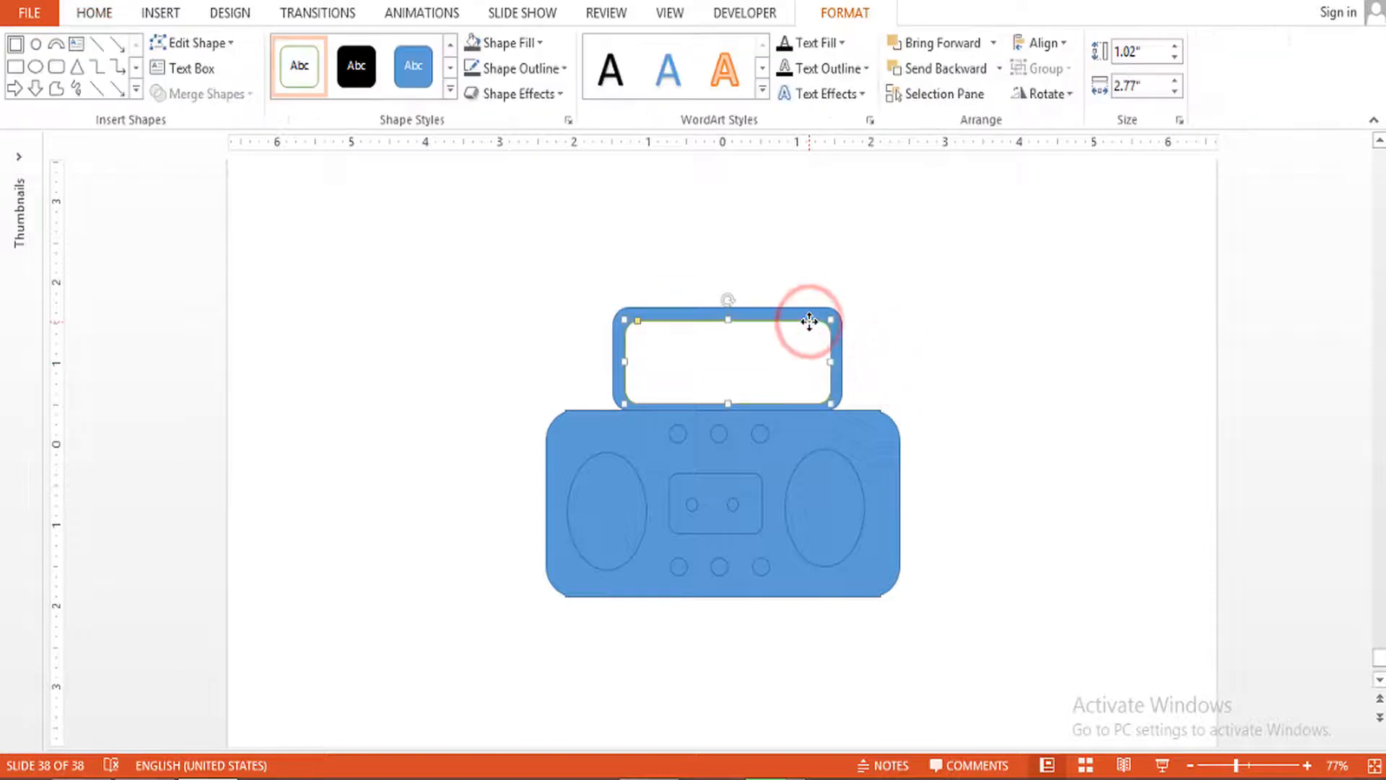
click(807, 311)
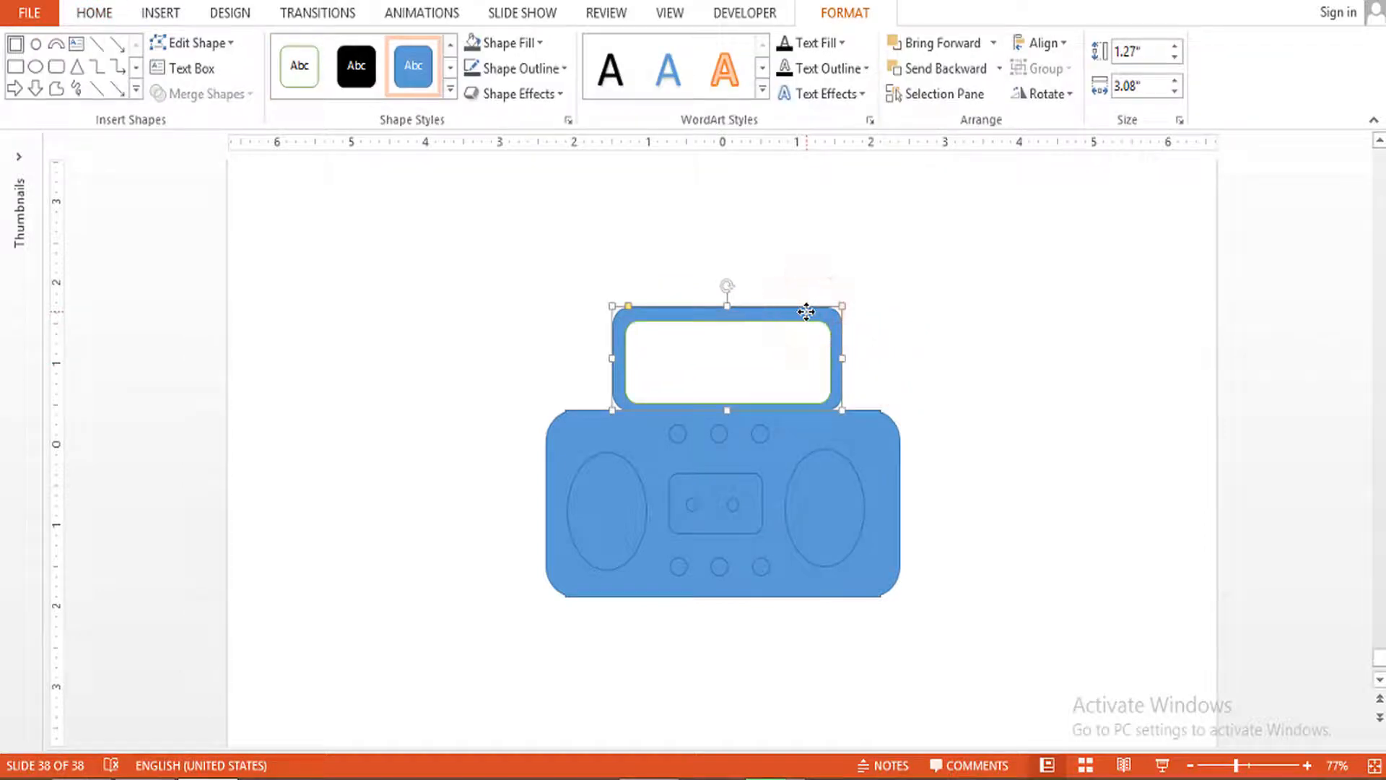
click(805, 336)
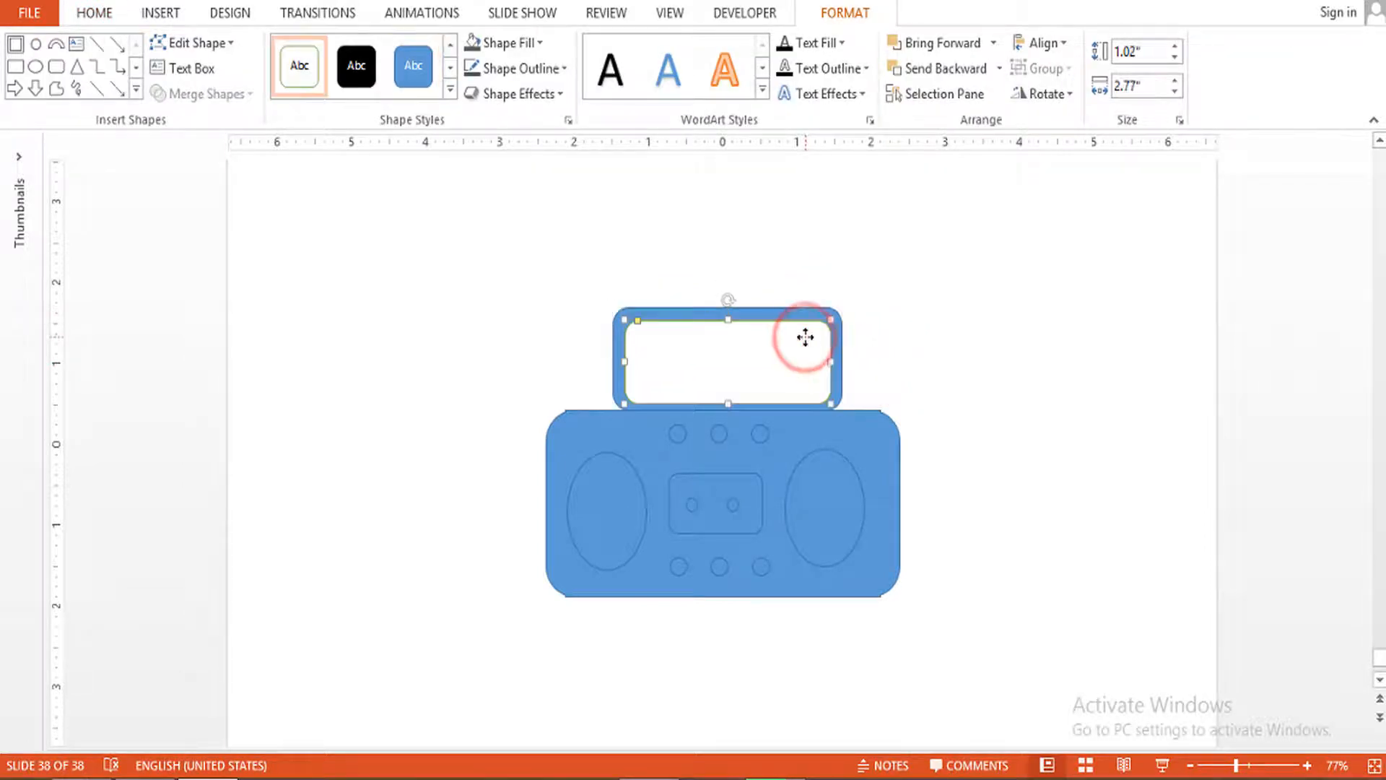
shift+click(792, 315)
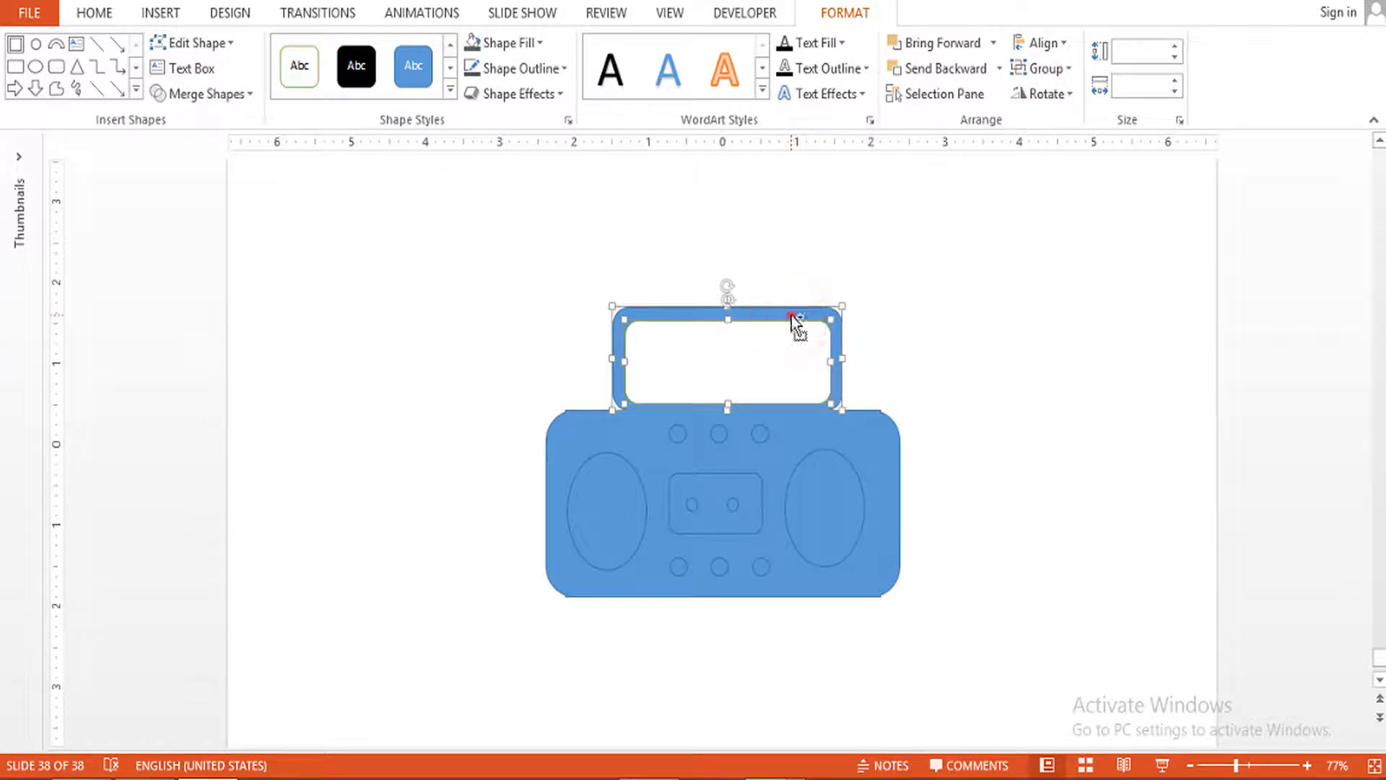
drag(791, 315, 792, 334)
key(ctrl+z)
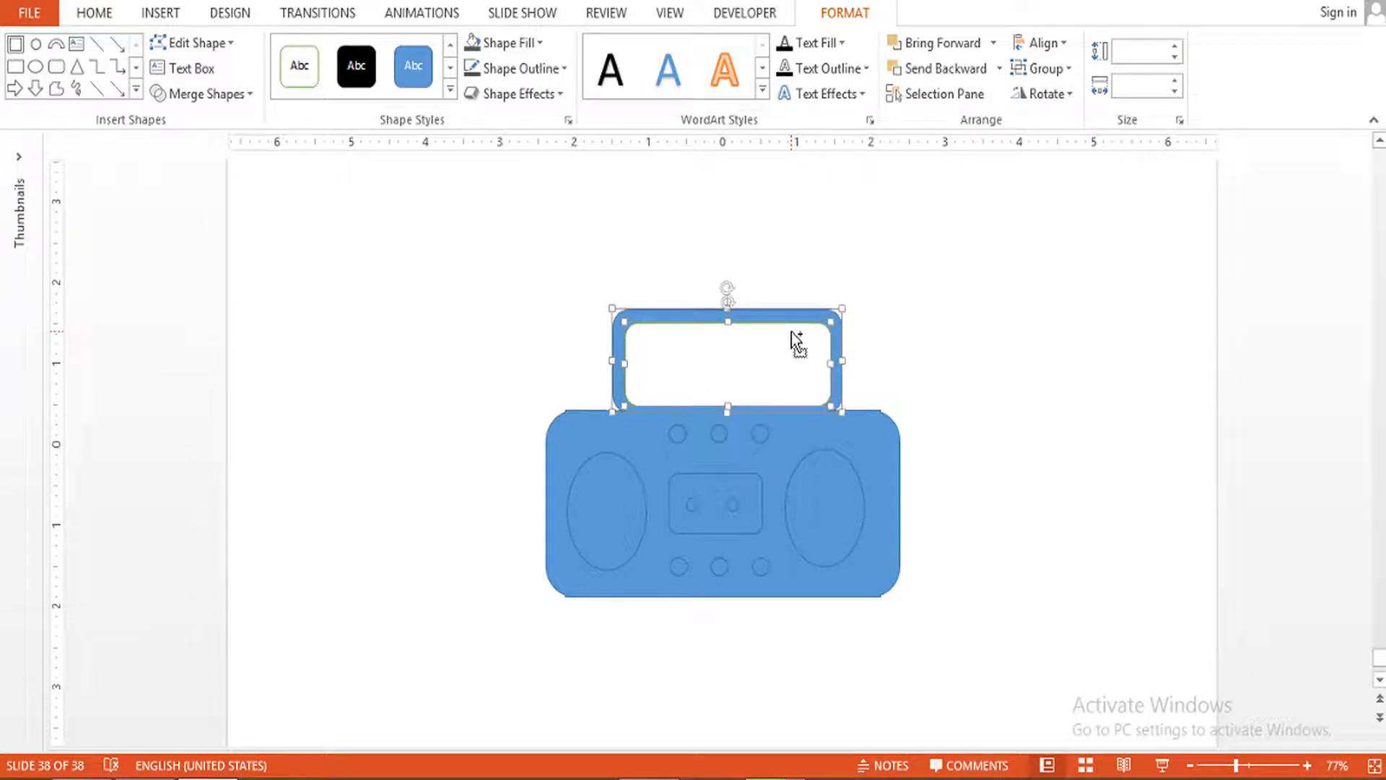
key(ctrl+y)
key(ctrl+Down)
key(ctrl+Down)
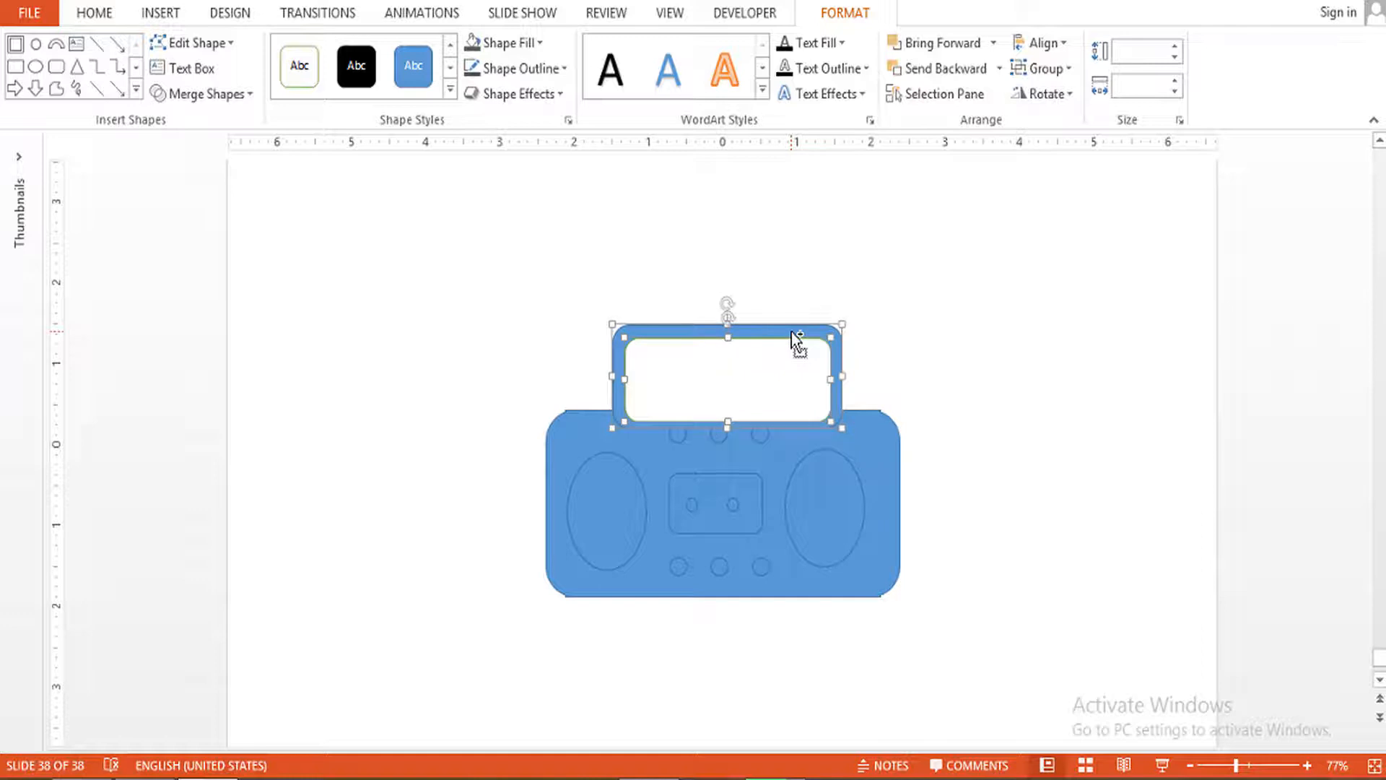
Try to merge the radio body with both handle rectangles using Union.
shift+click(877, 464)
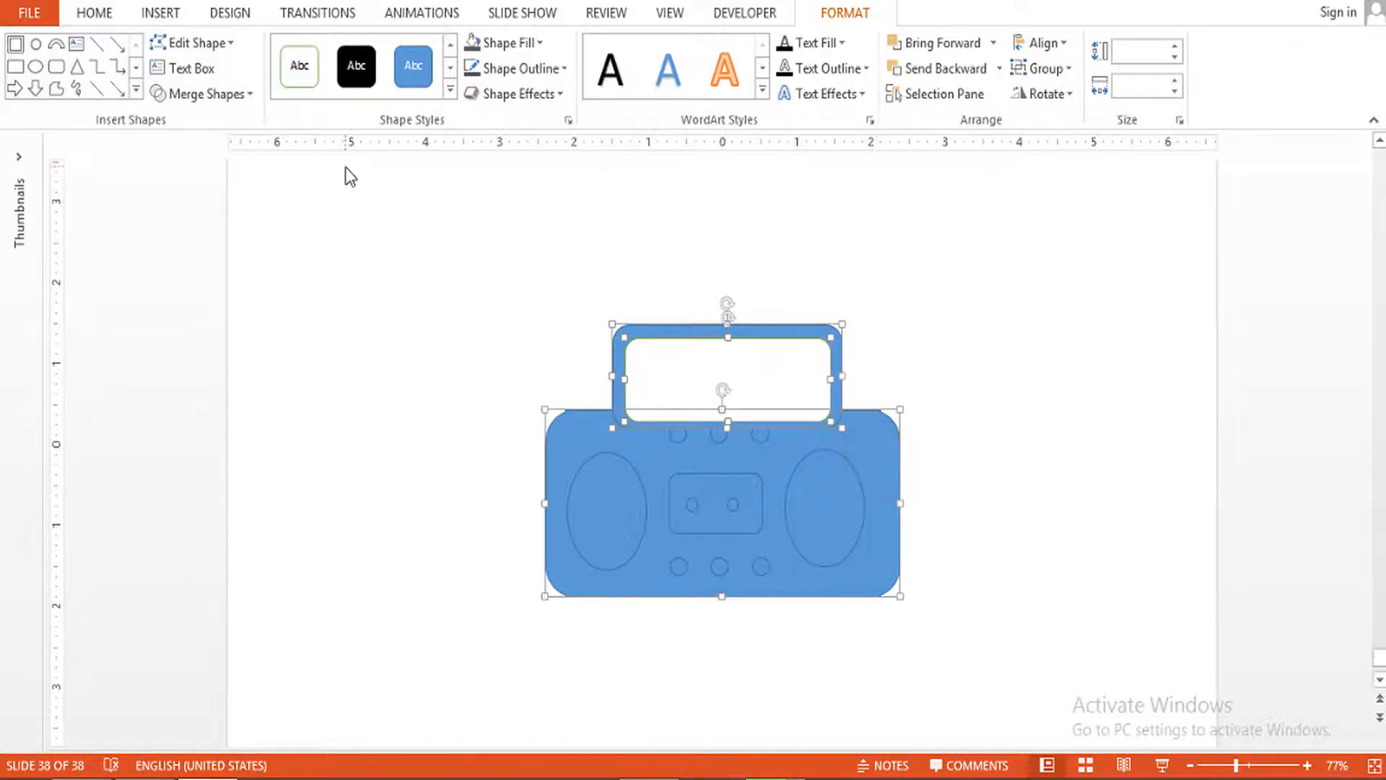
click(251, 95)
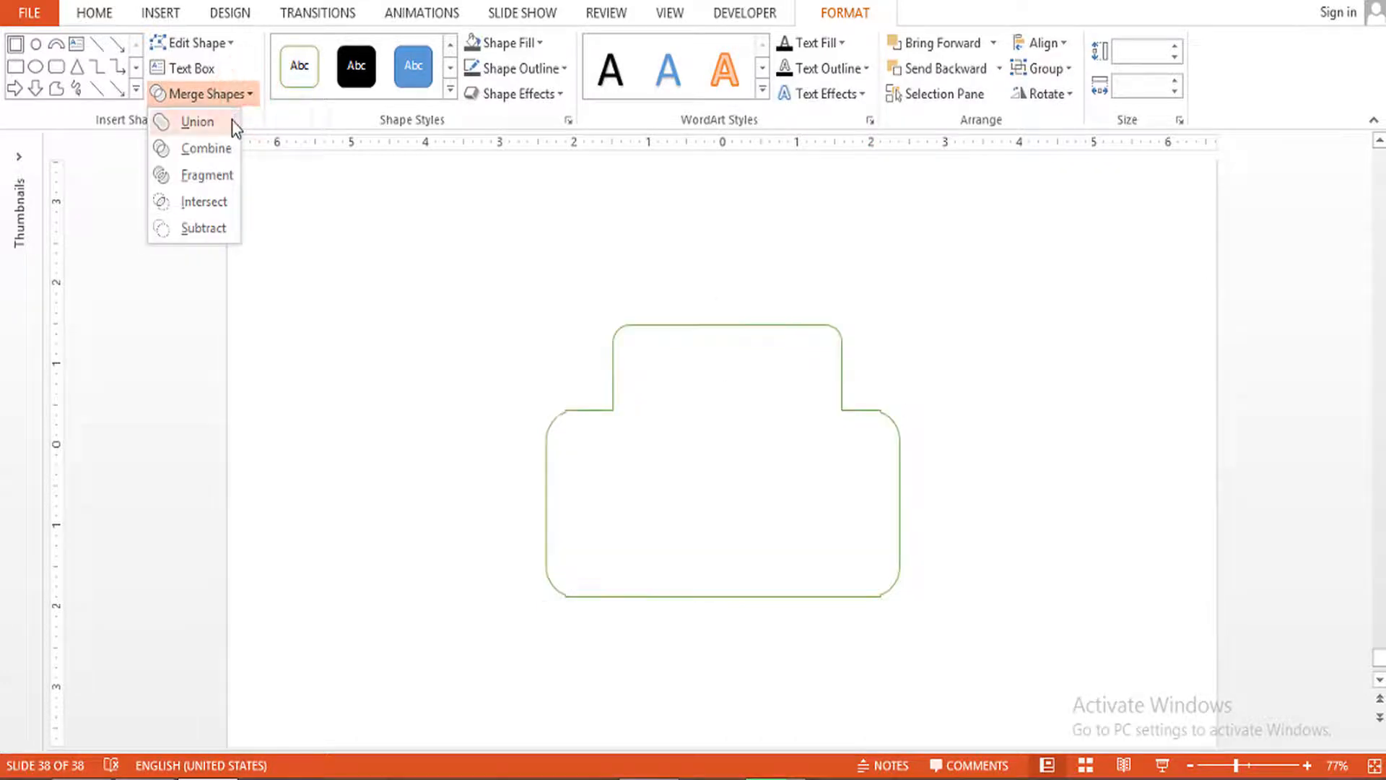
click(947, 397)
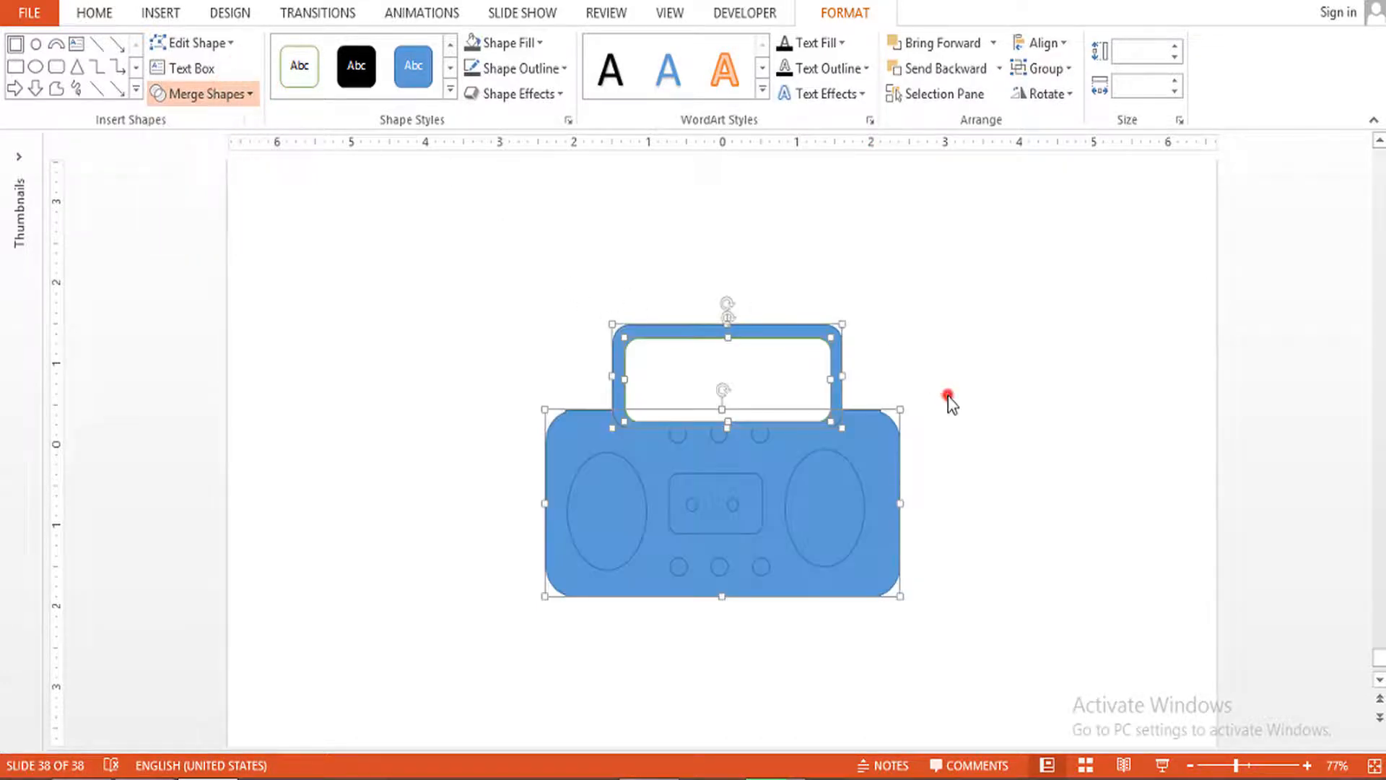
click(947, 395)
click(872, 429)
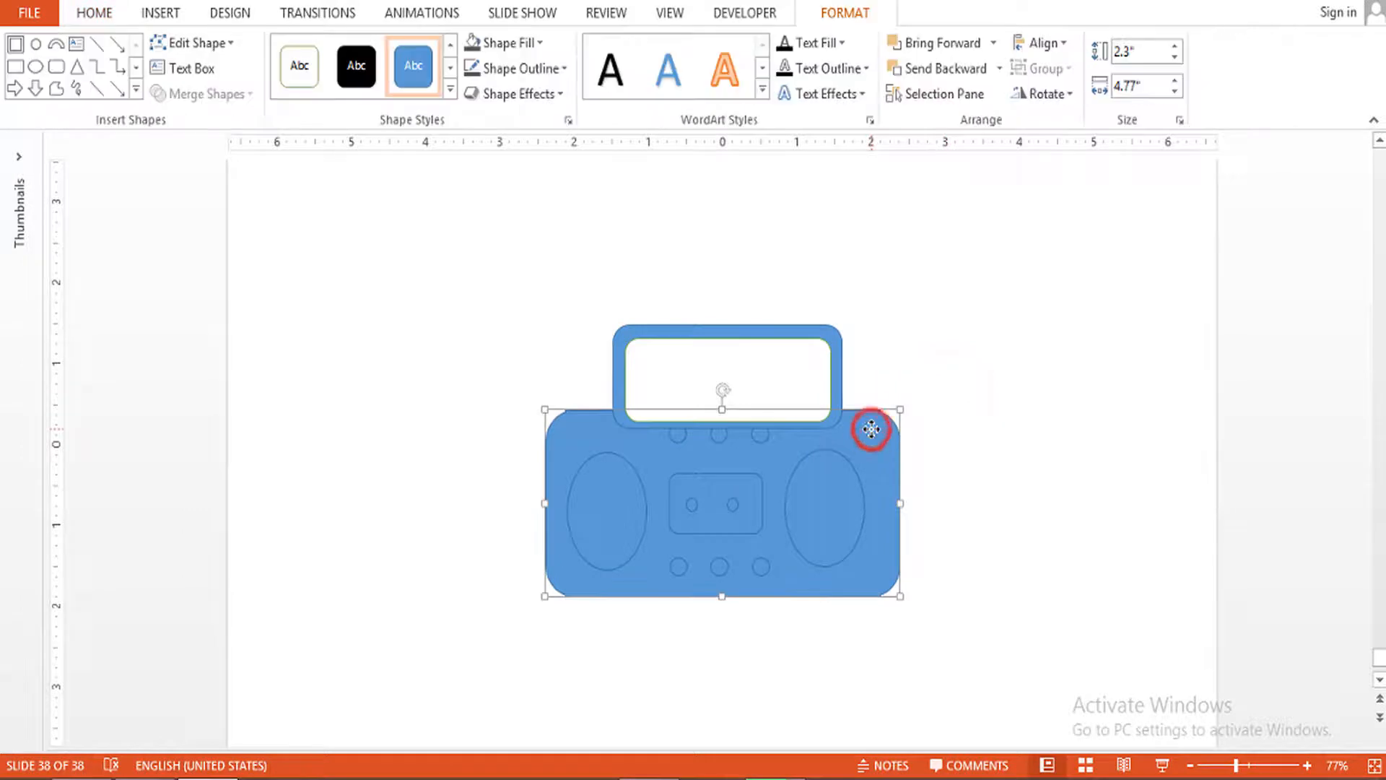
shift+click(793, 369)
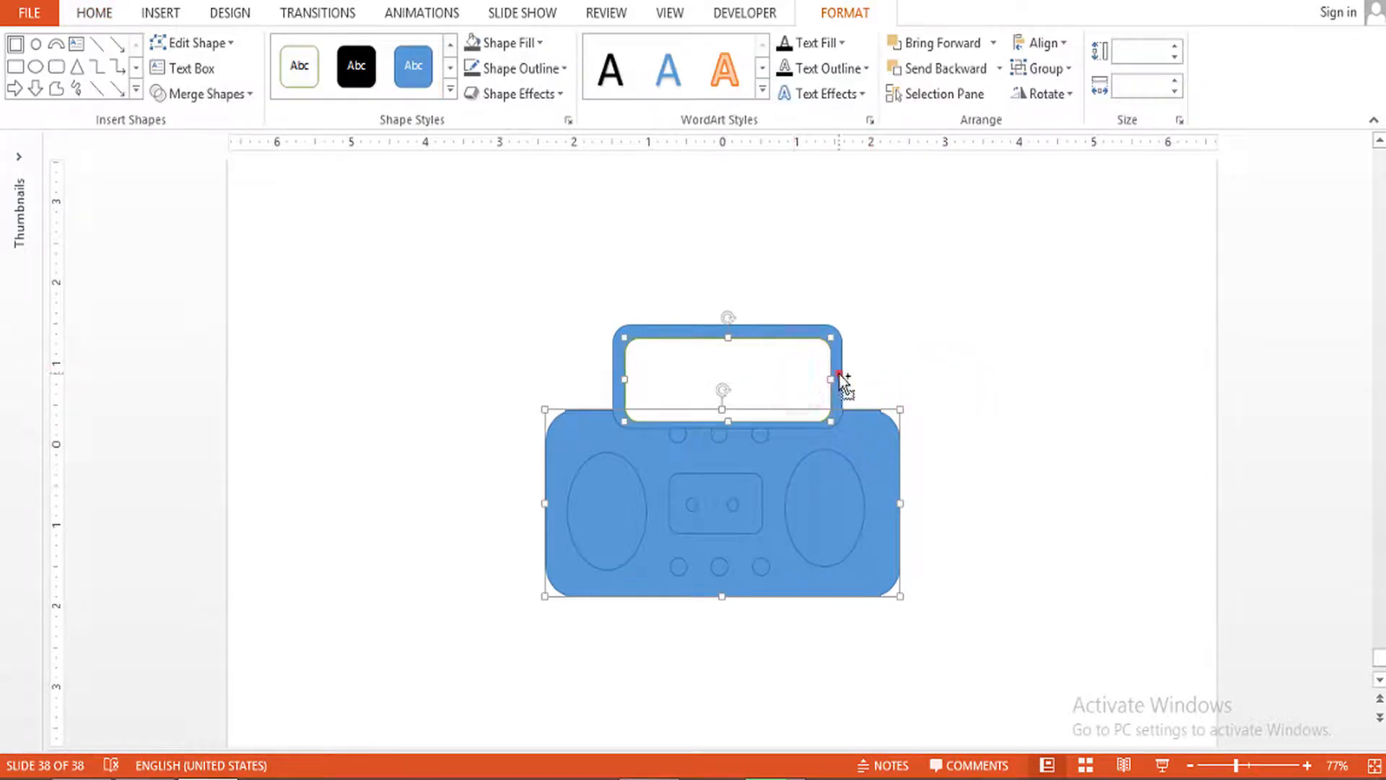
shift+click(839, 375)
click(249, 97)
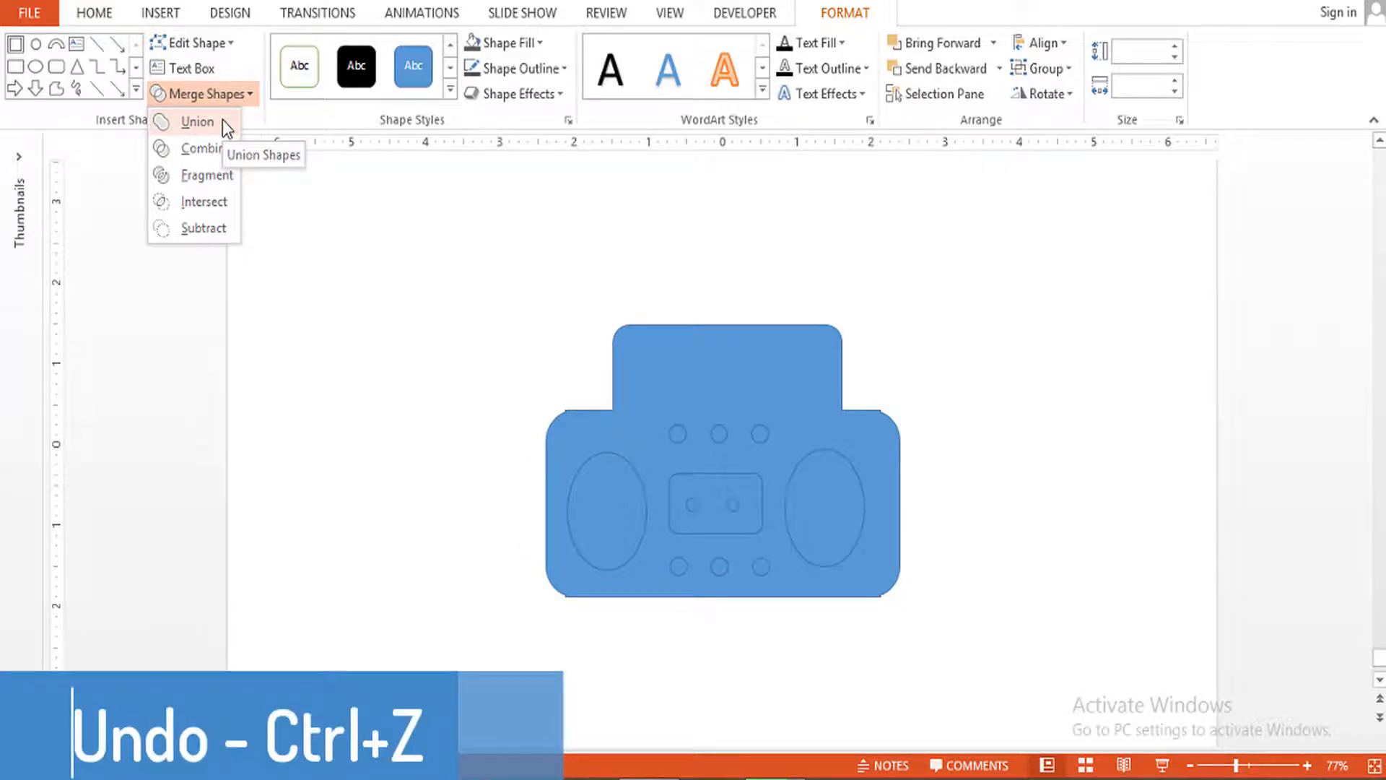
click(950, 349)
click(894, 355)
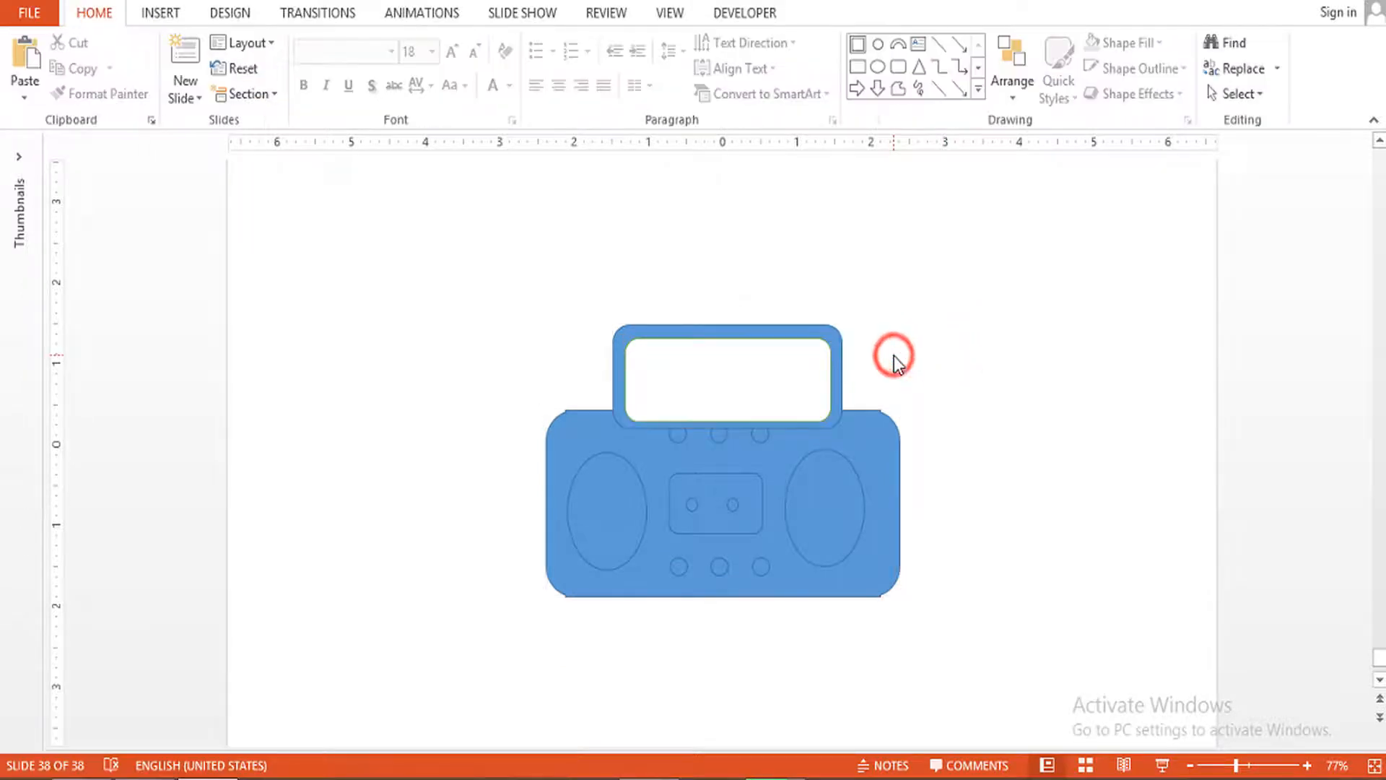
Shorten the handle's white inner rectangle so its lower edge meets the radio body's upper edge.
click(739, 413)
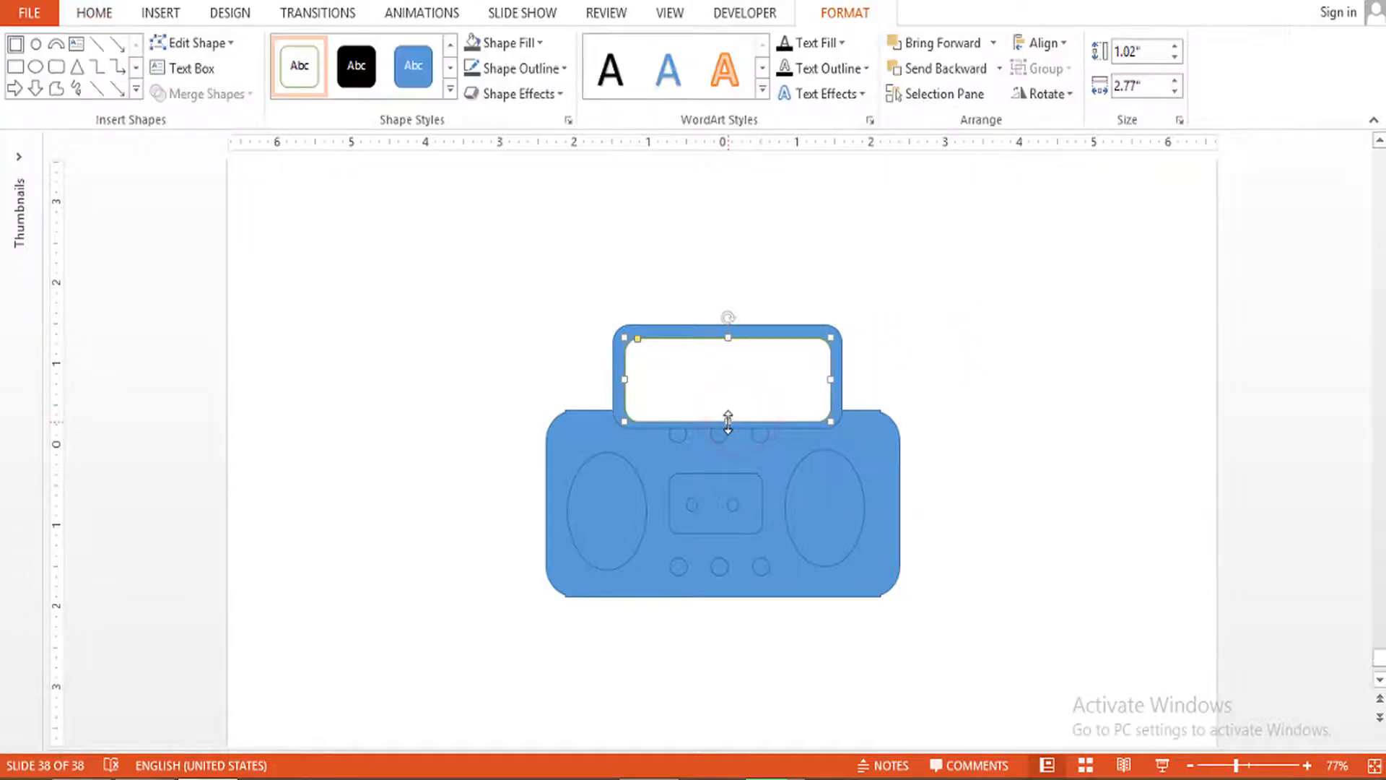
drag(728, 423, 725, 409)
click(903, 397)
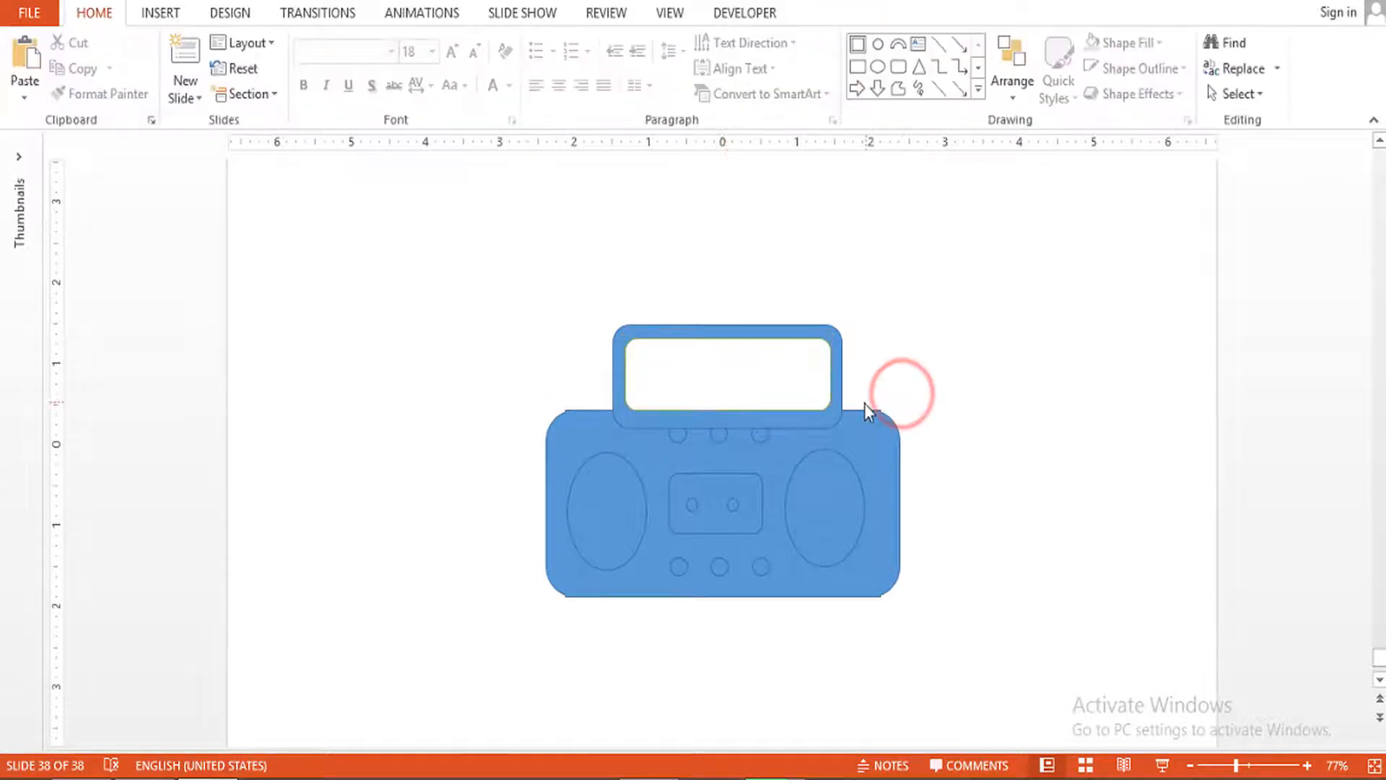
Merge the radio body with the handle's blue outer rectangle using Union.
click(876, 429)
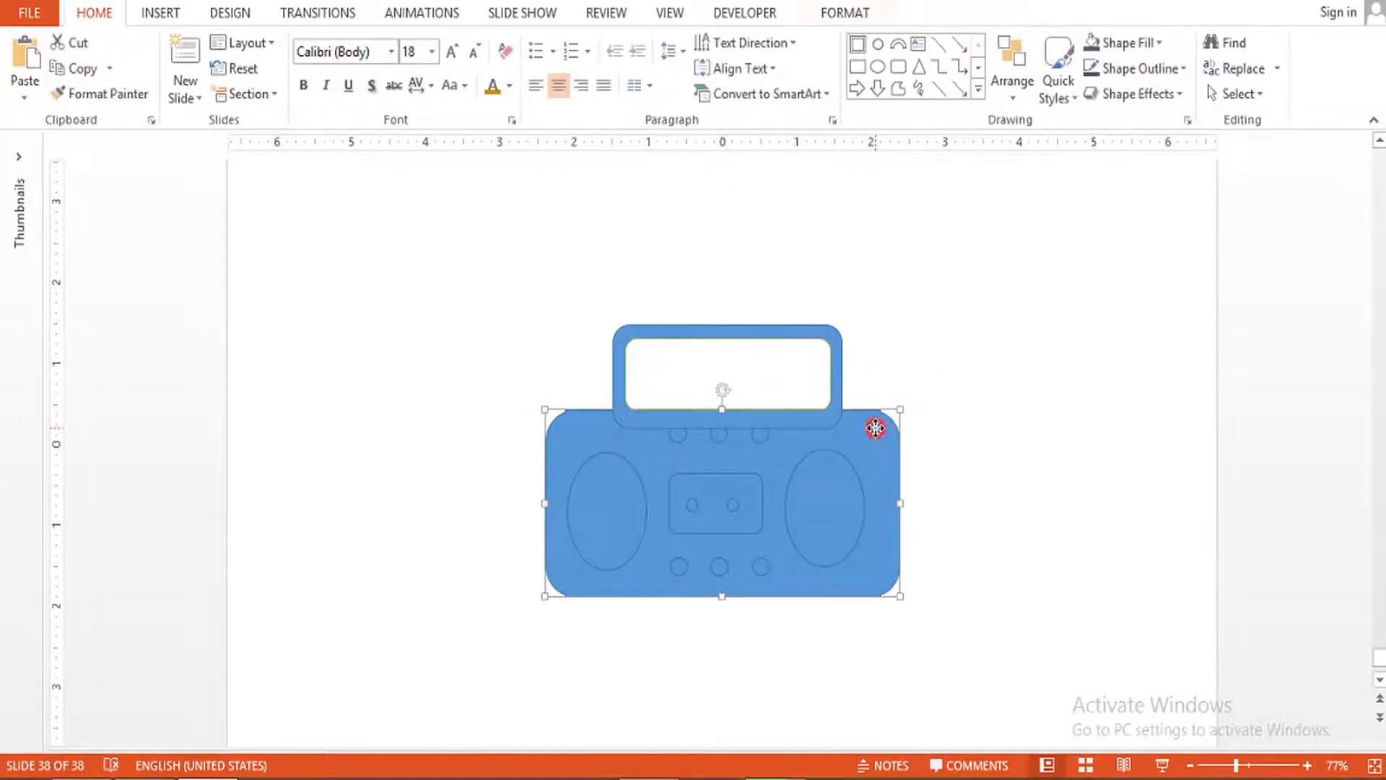
shift+click(840, 395)
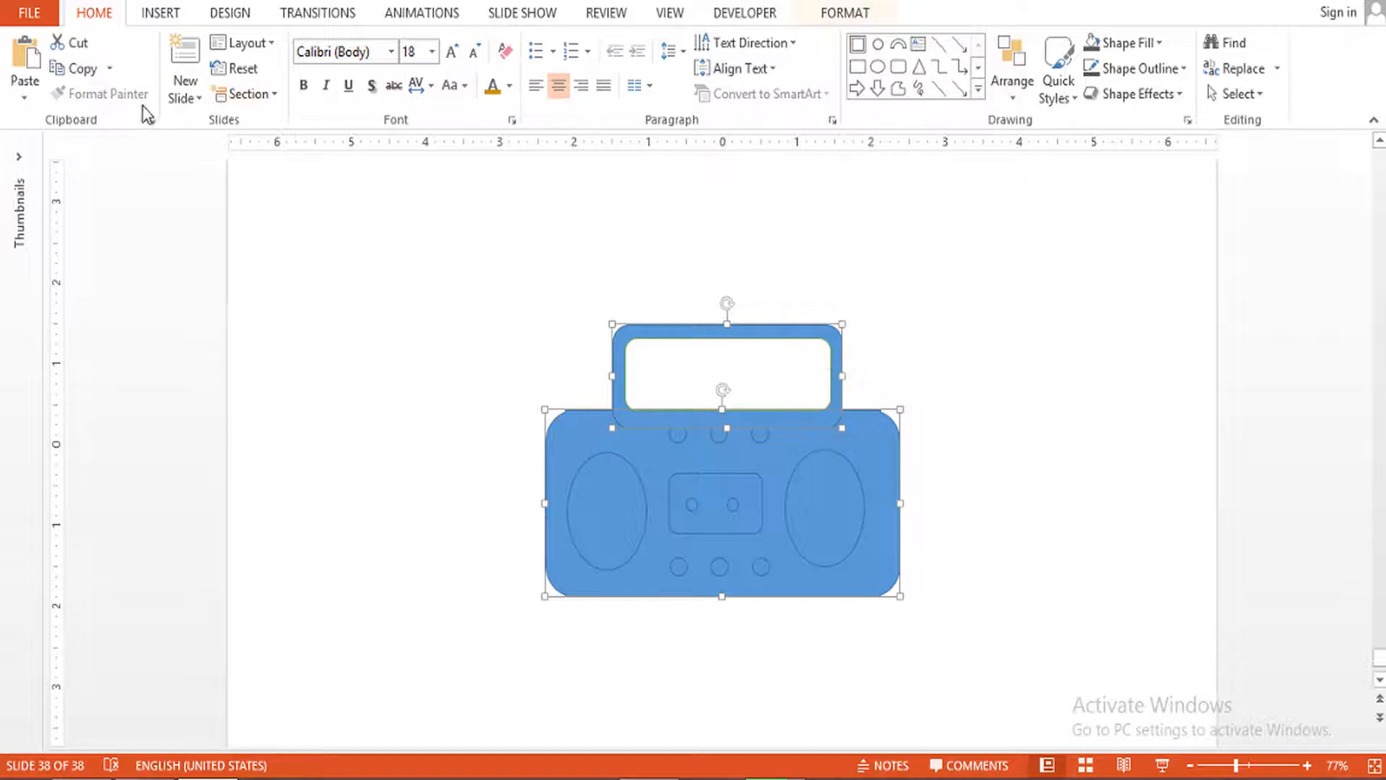
click(846, 14)
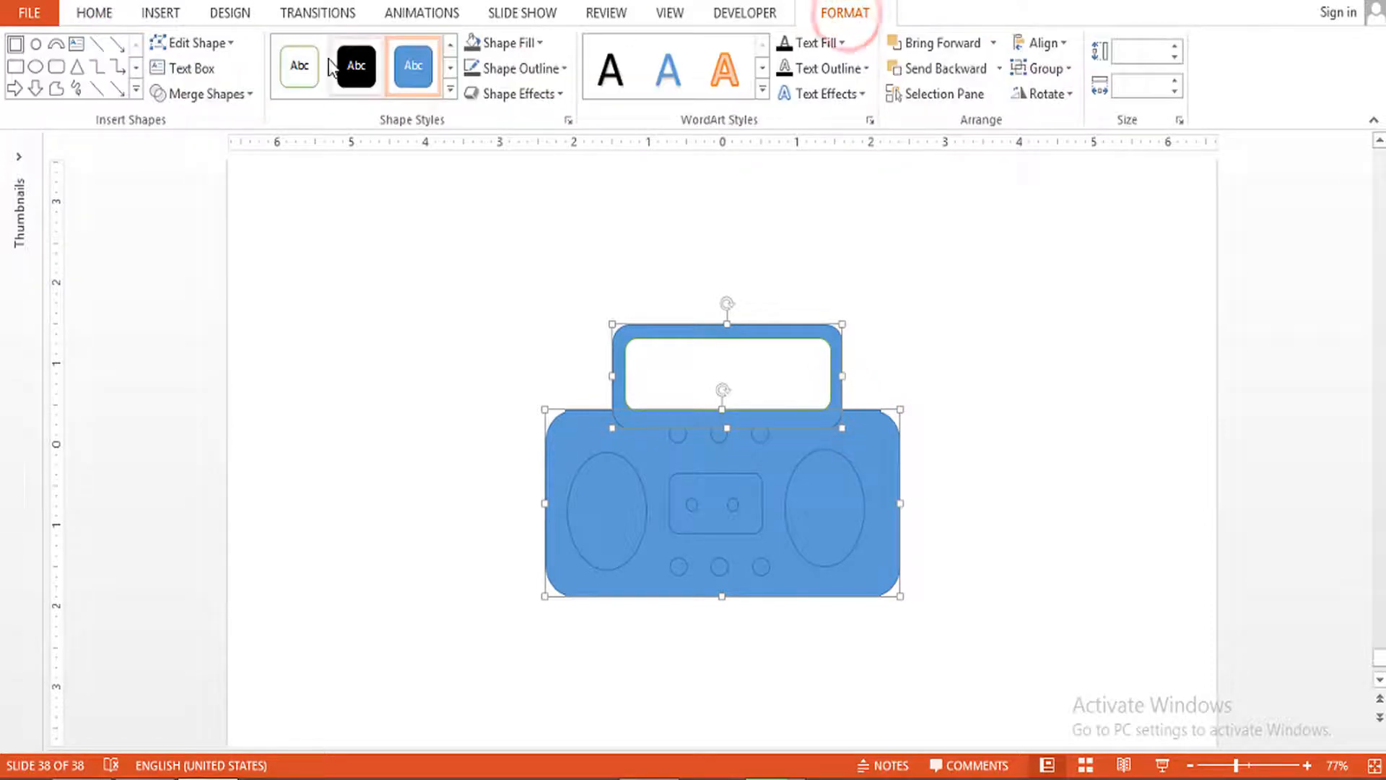
click(249, 95)
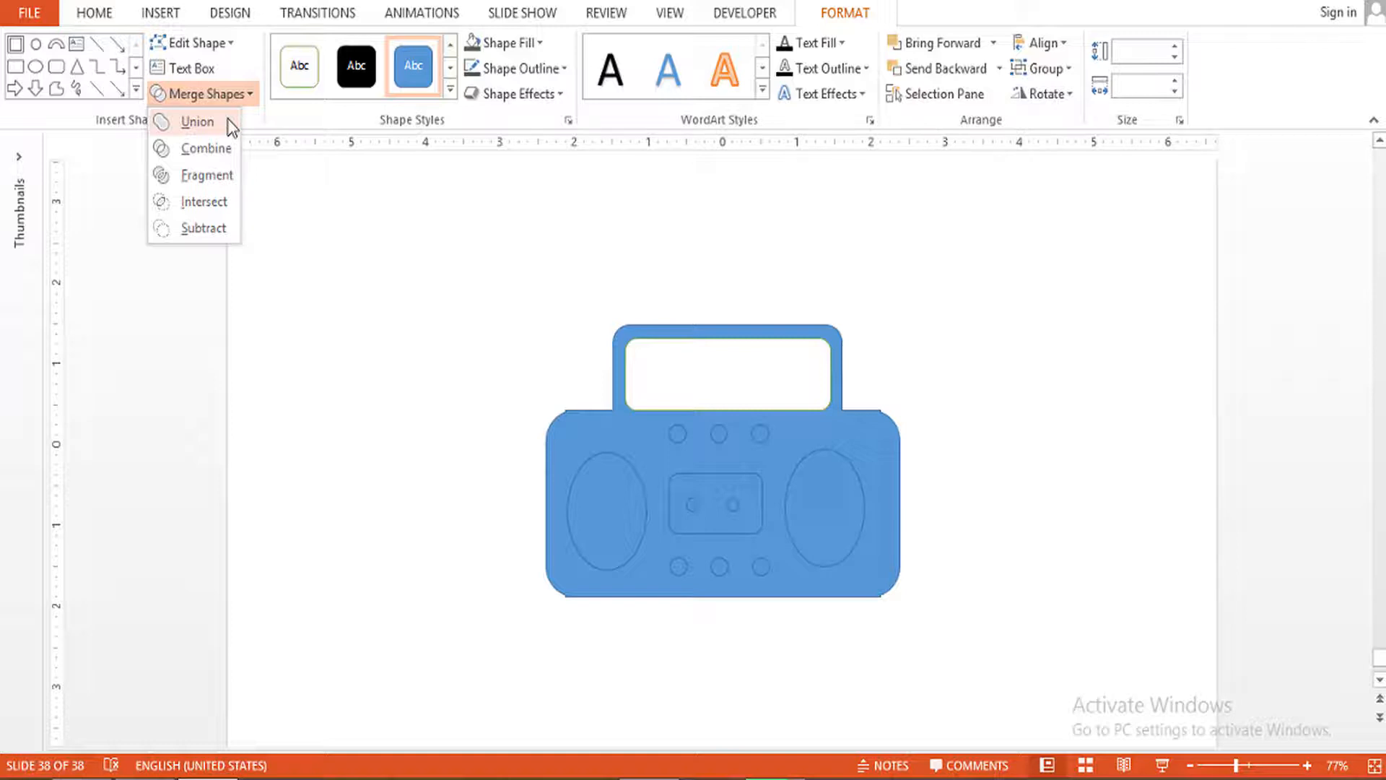
click(228, 120)
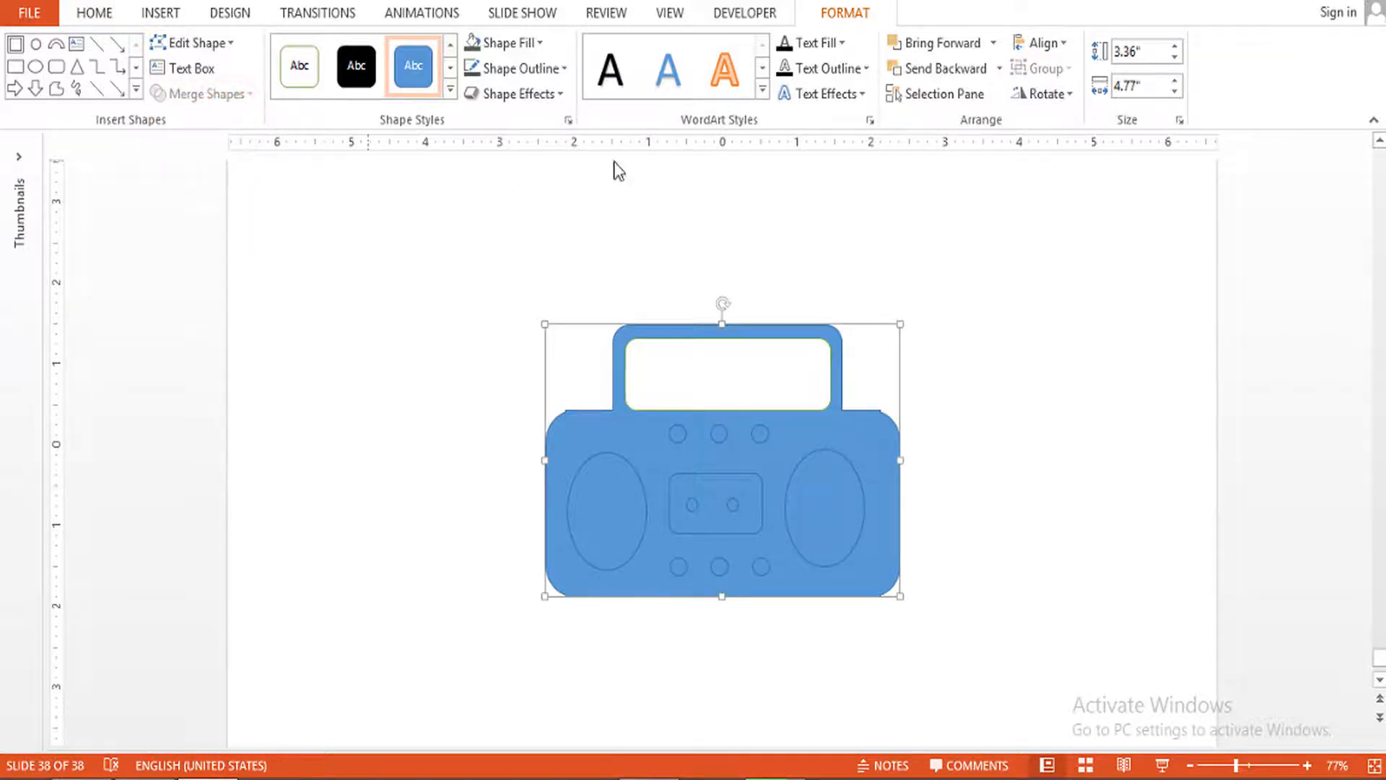
click(1079, 298)
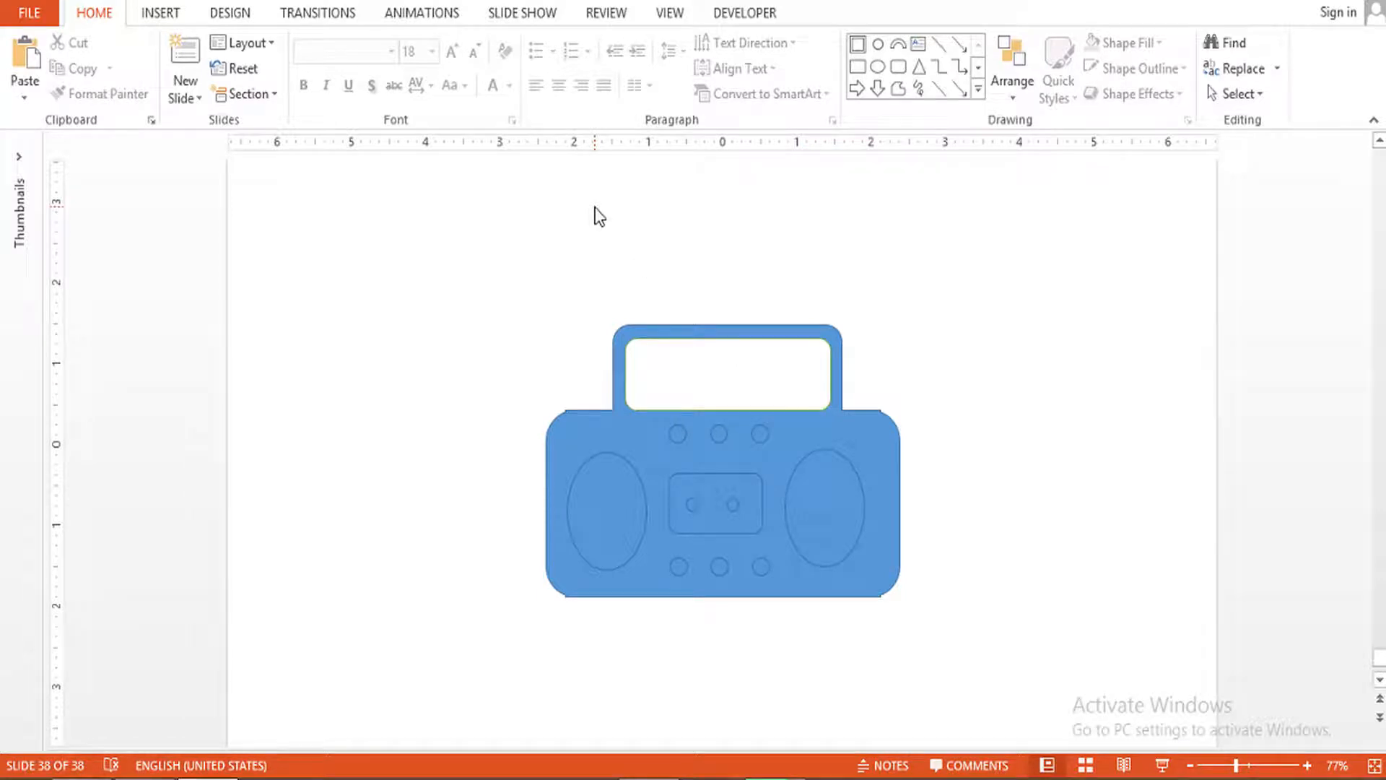
Draw a rectangle about 2.9" wide by 0.63" high beside the radio and rotate it into a diagonal sloping down toward the radio.
click(177, 20)
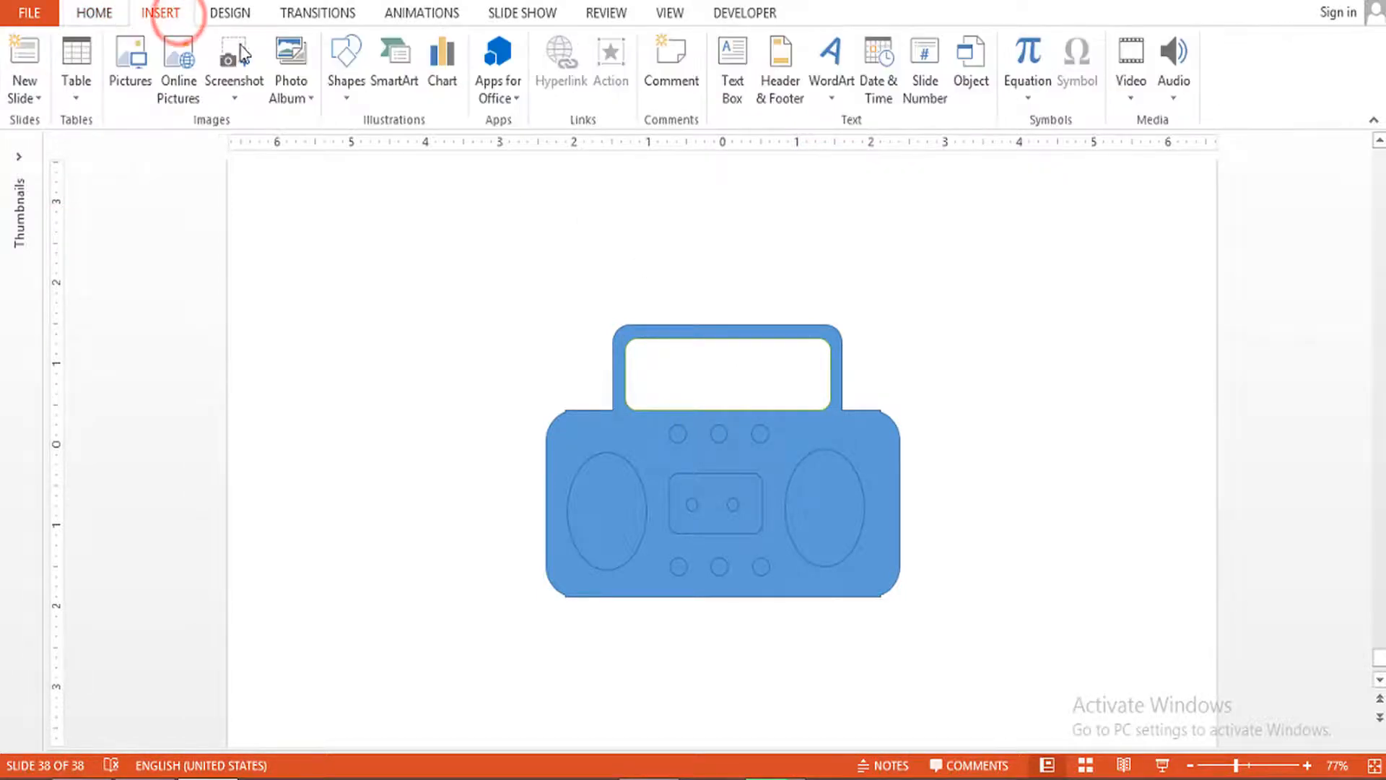
click(347, 97)
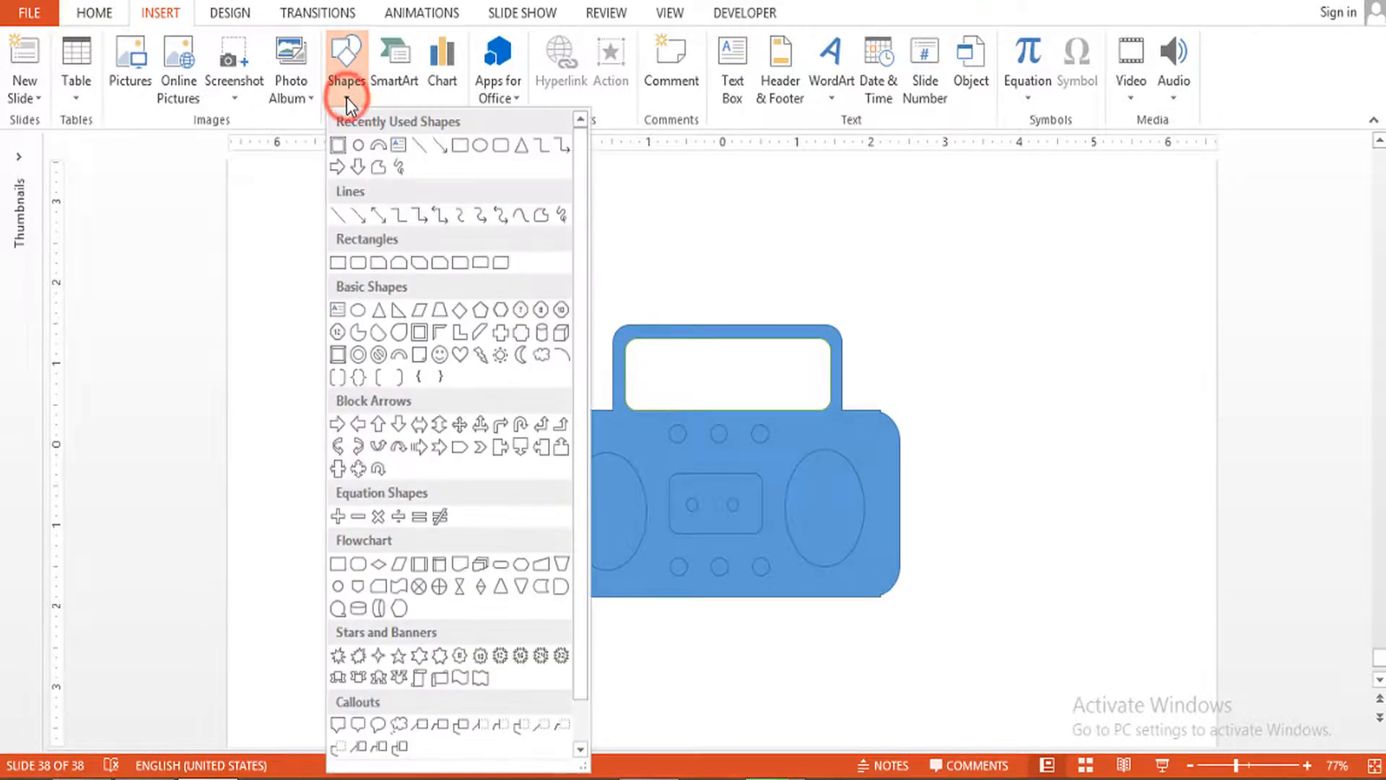
click(467, 145)
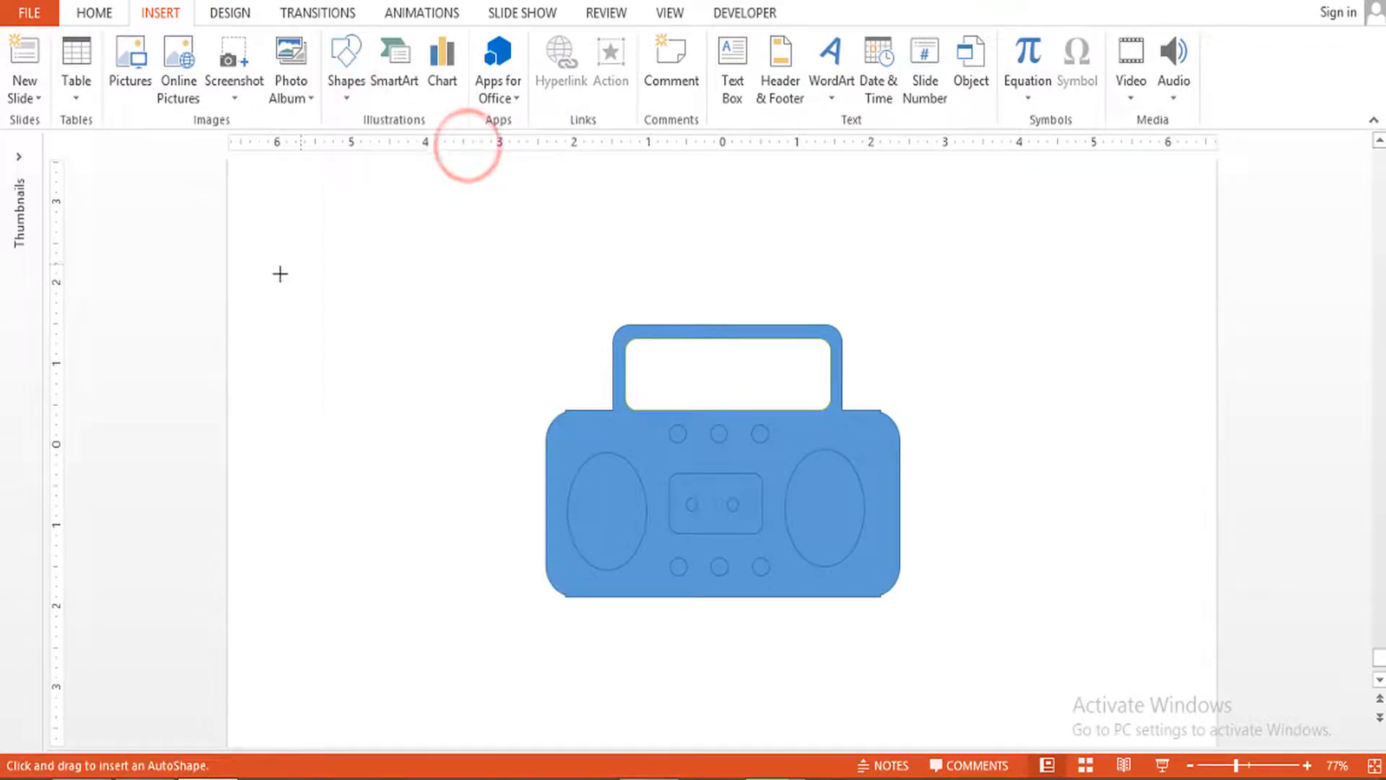
drag(279, 273, 459, 300)
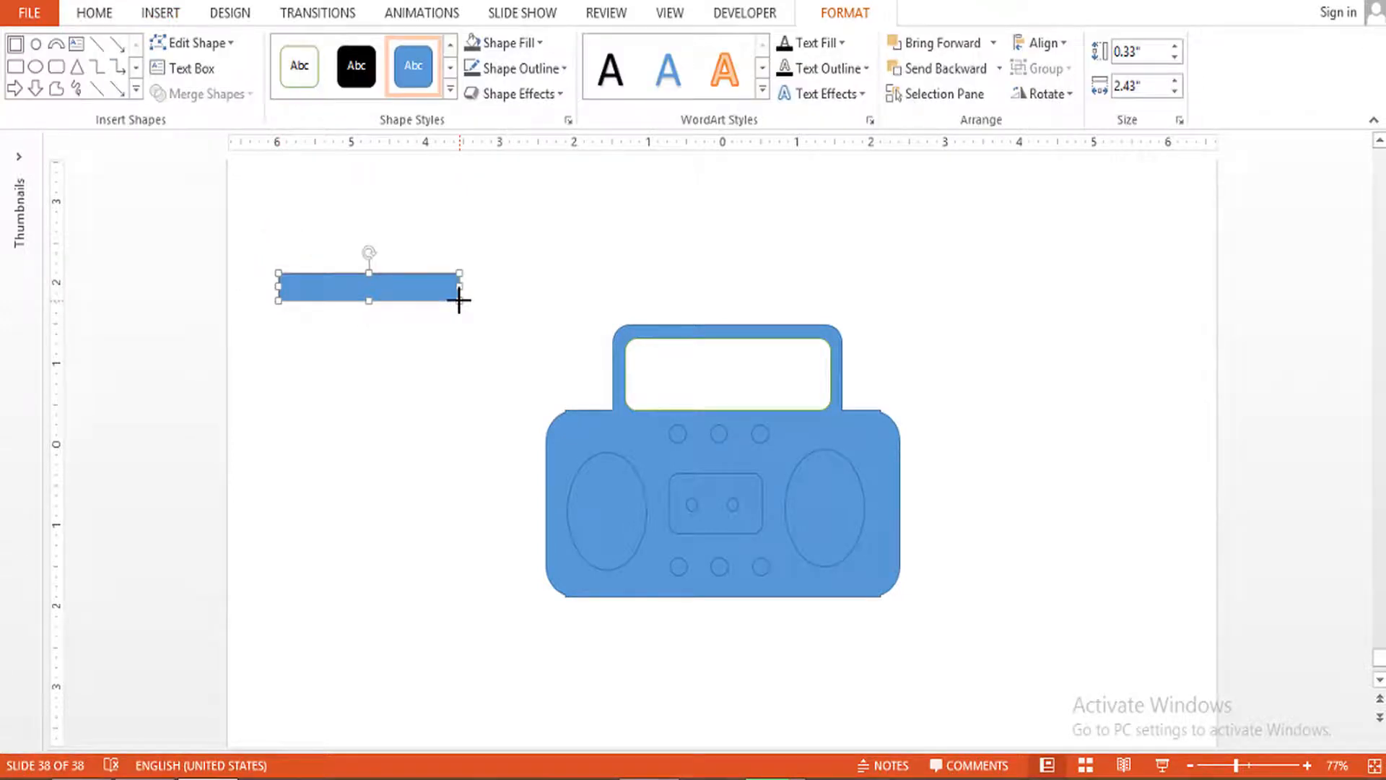
drag(460, 300, 494, 320)
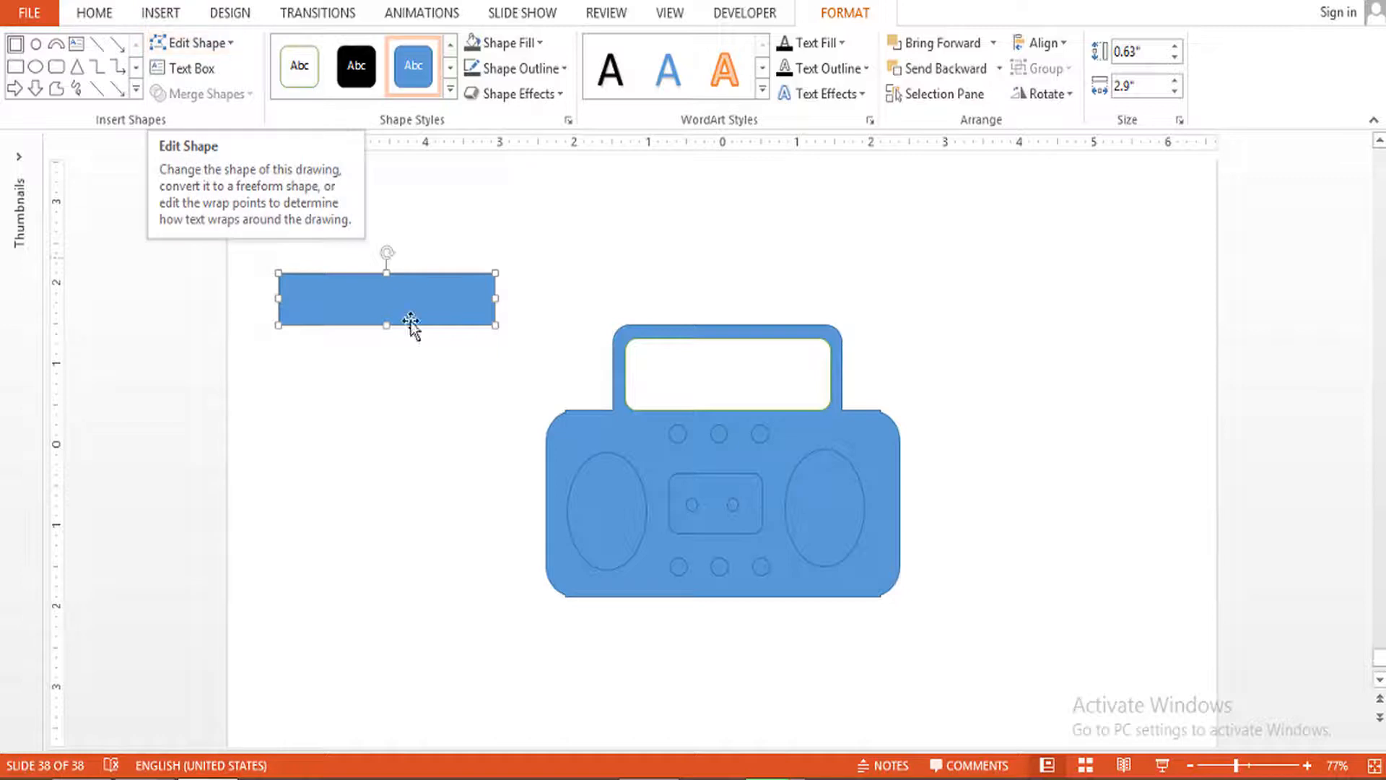
drag(386, 251, 411, 267)
drag(408, 319, 410, 374)
Edit the diagonal rectangle's corner points to make a thin antenna rod, about 2.97" by 0.4", that tapers toward its upper end.
click(235, 45)
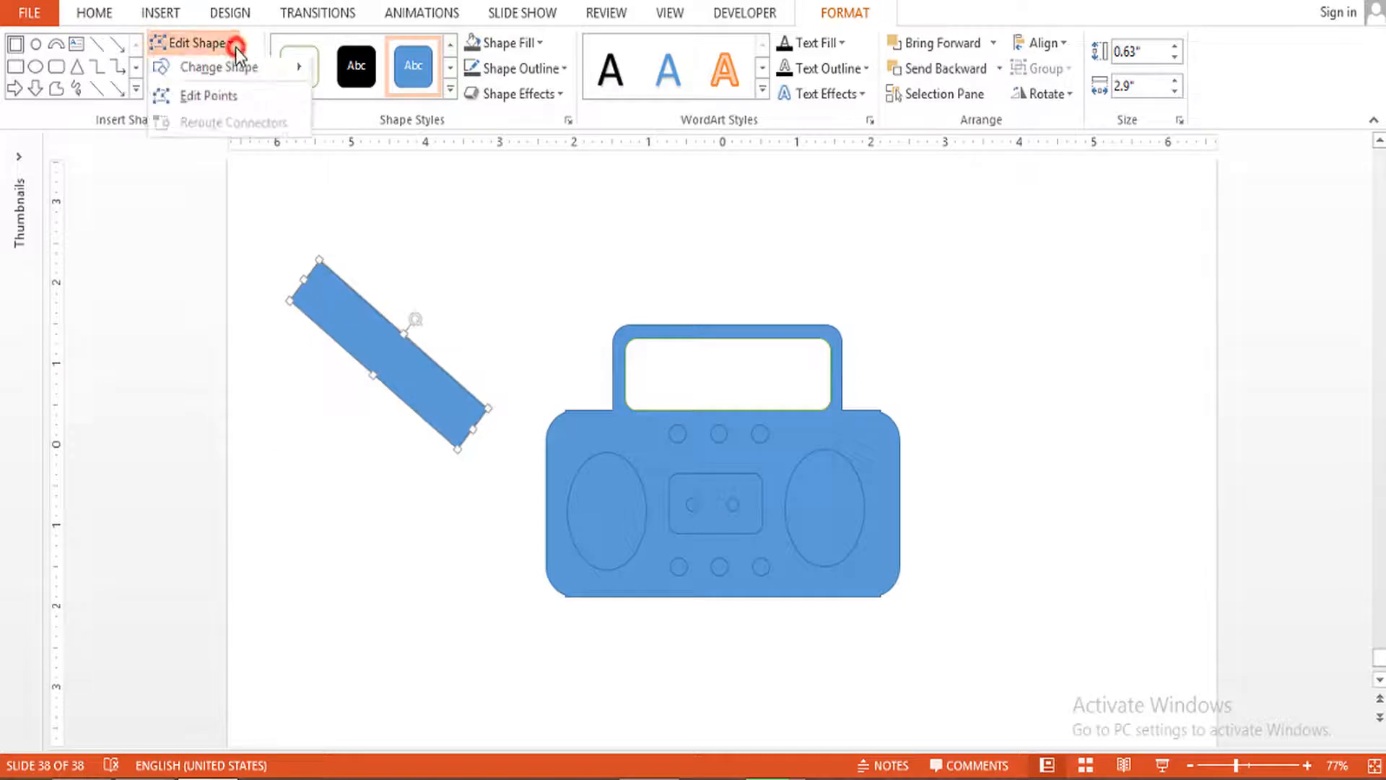
click(248, 98)
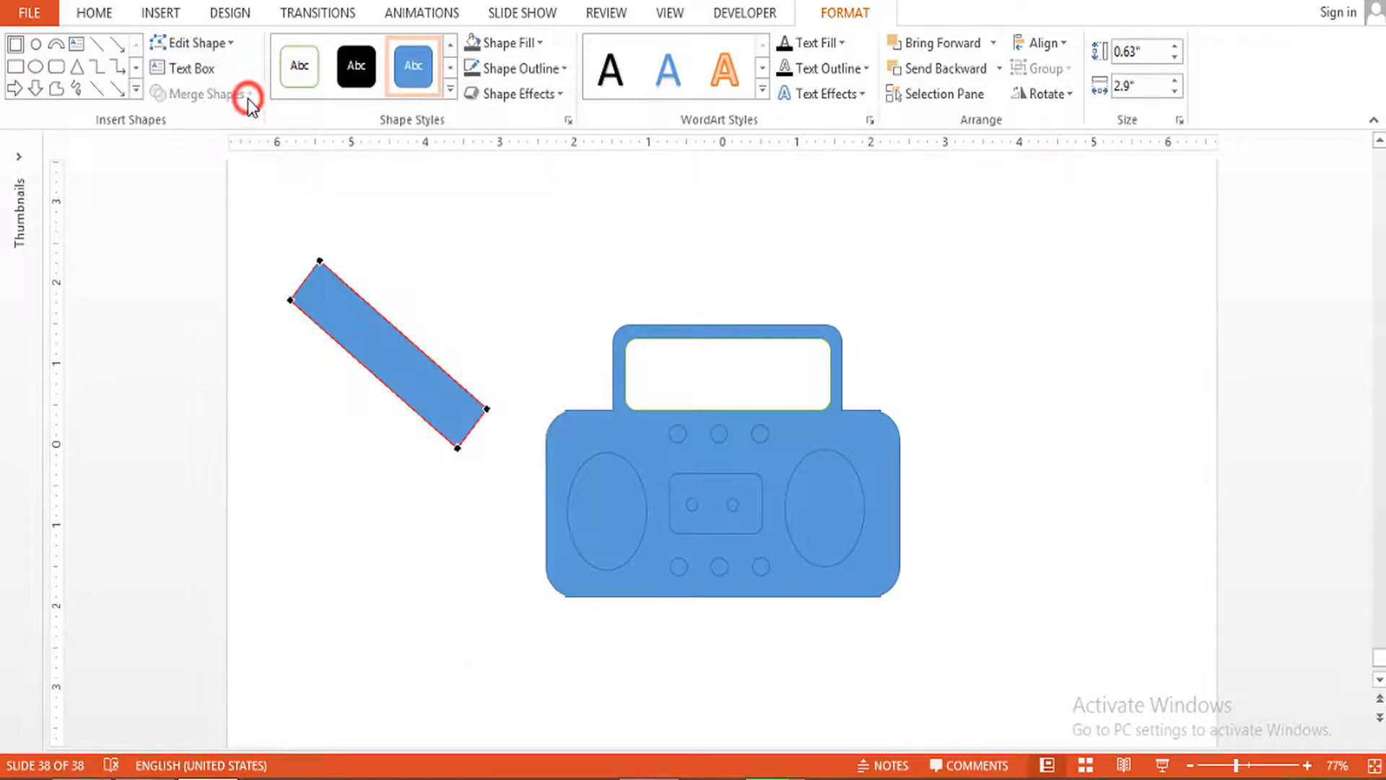
click(290, 299)
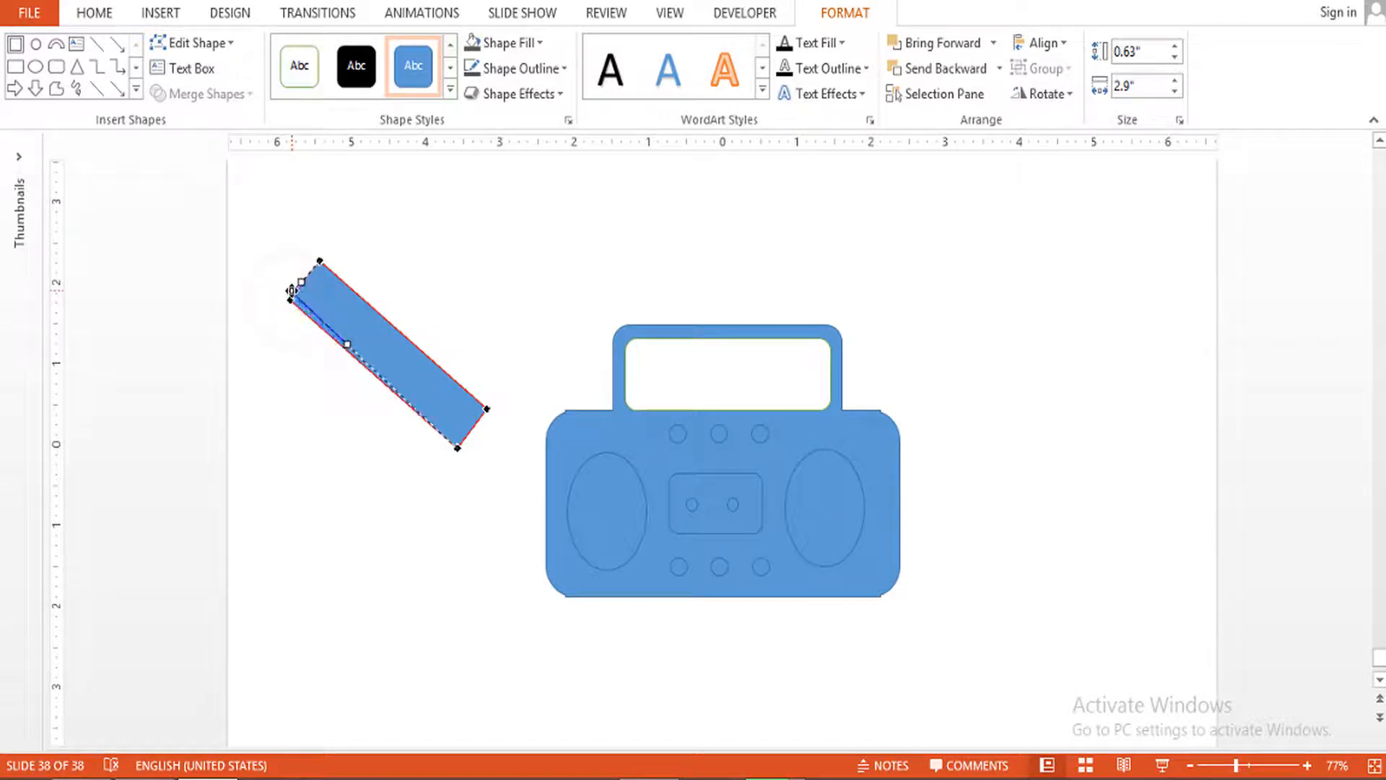
drag(293, 282, 305, 283)
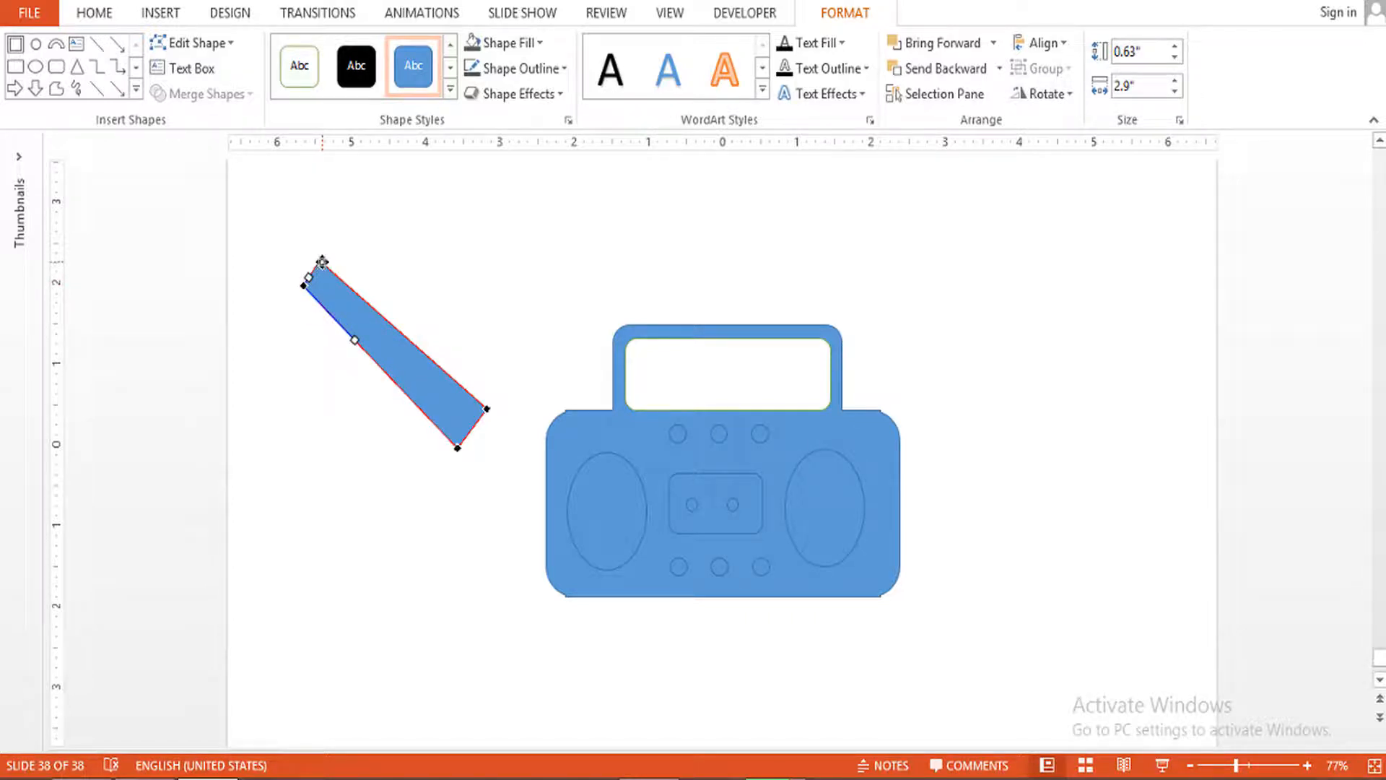
click(322, 260)
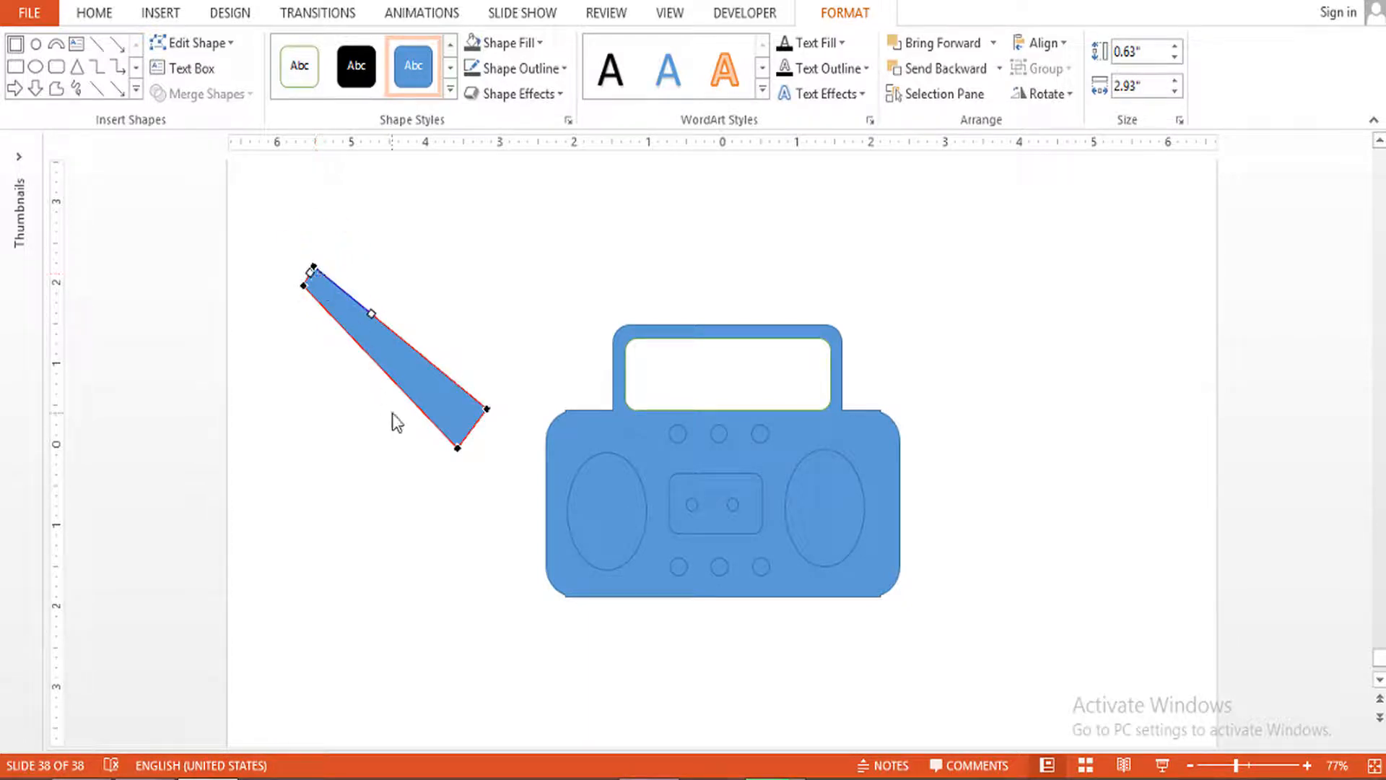
drag(456, 451, 479, 421)
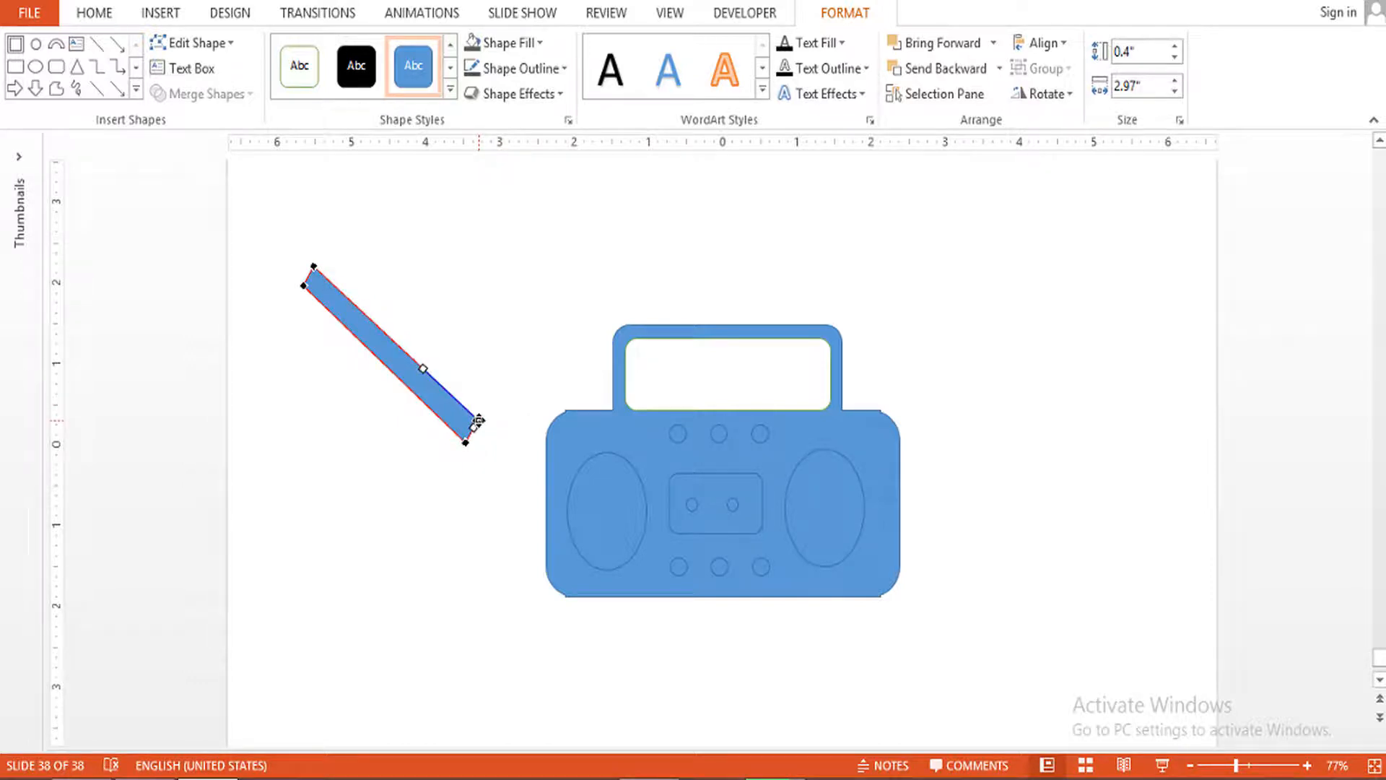
drag(303, 285, 305, 278)
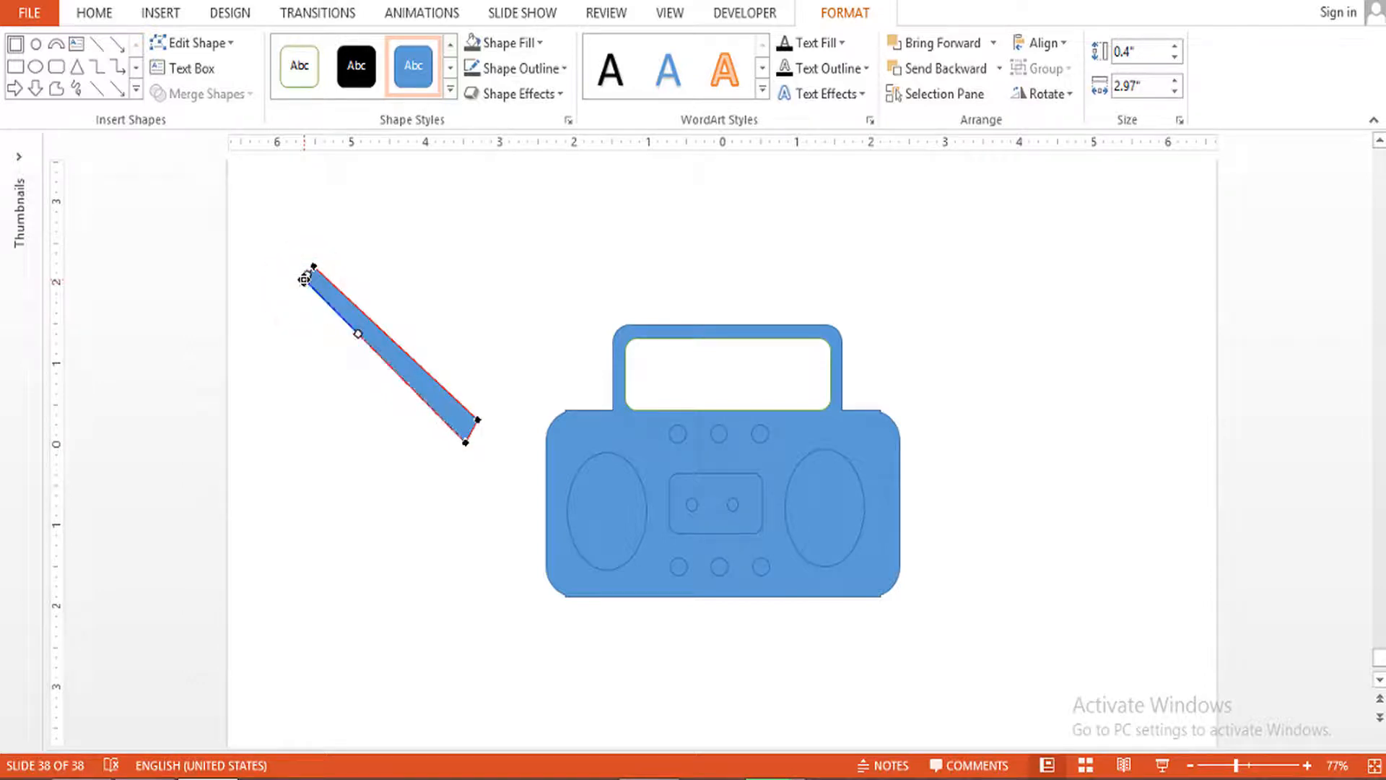
click(350, 273)
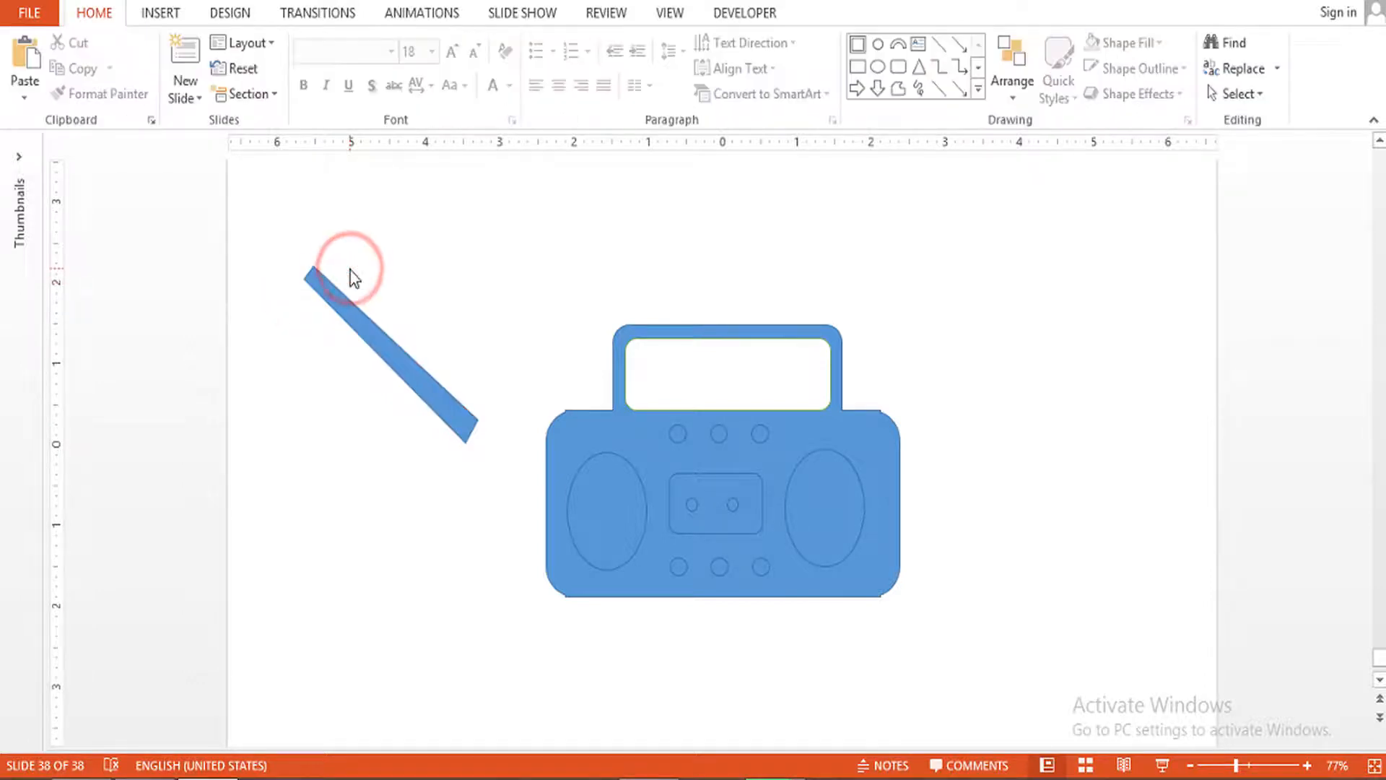
Add a small circle at the rod's narrow upper end and group it with the rod as an antenna.
click(460, 410)
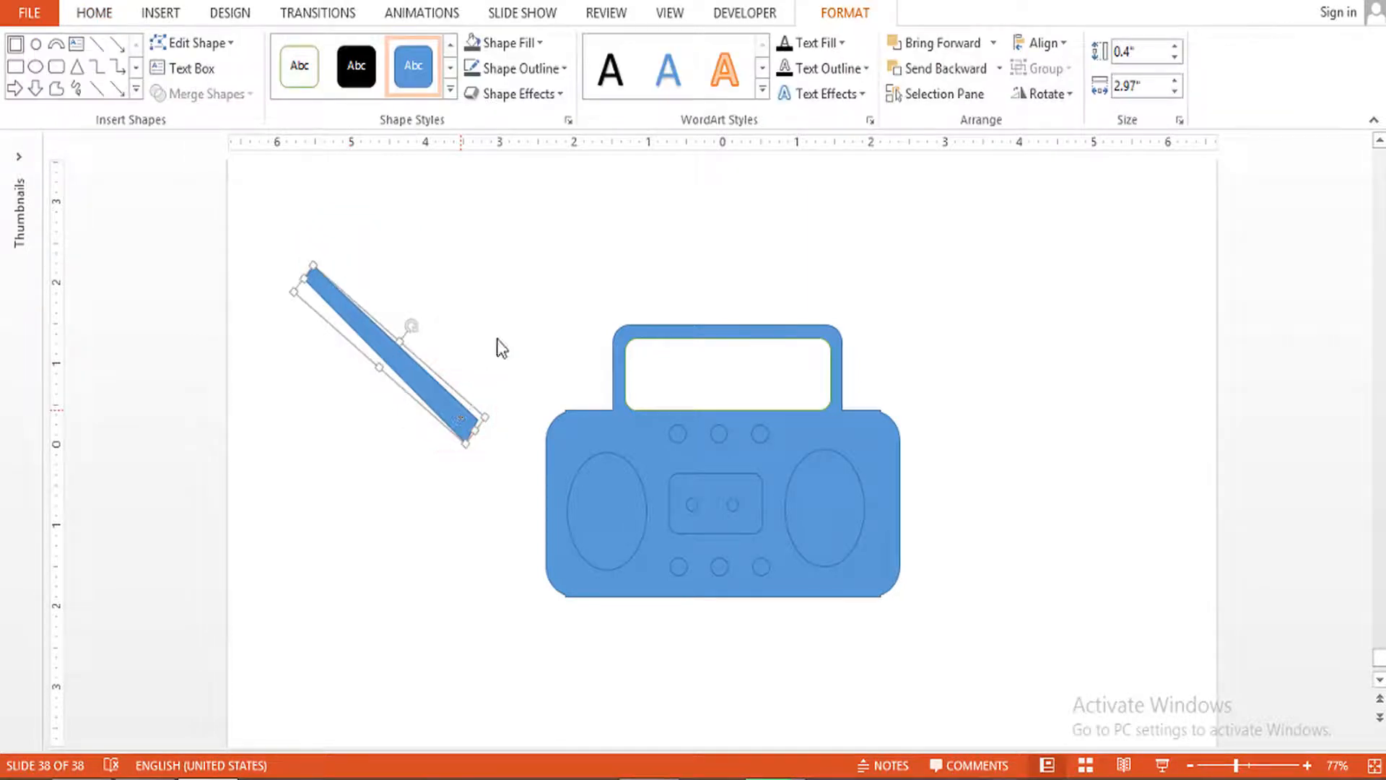
click(36, 45)
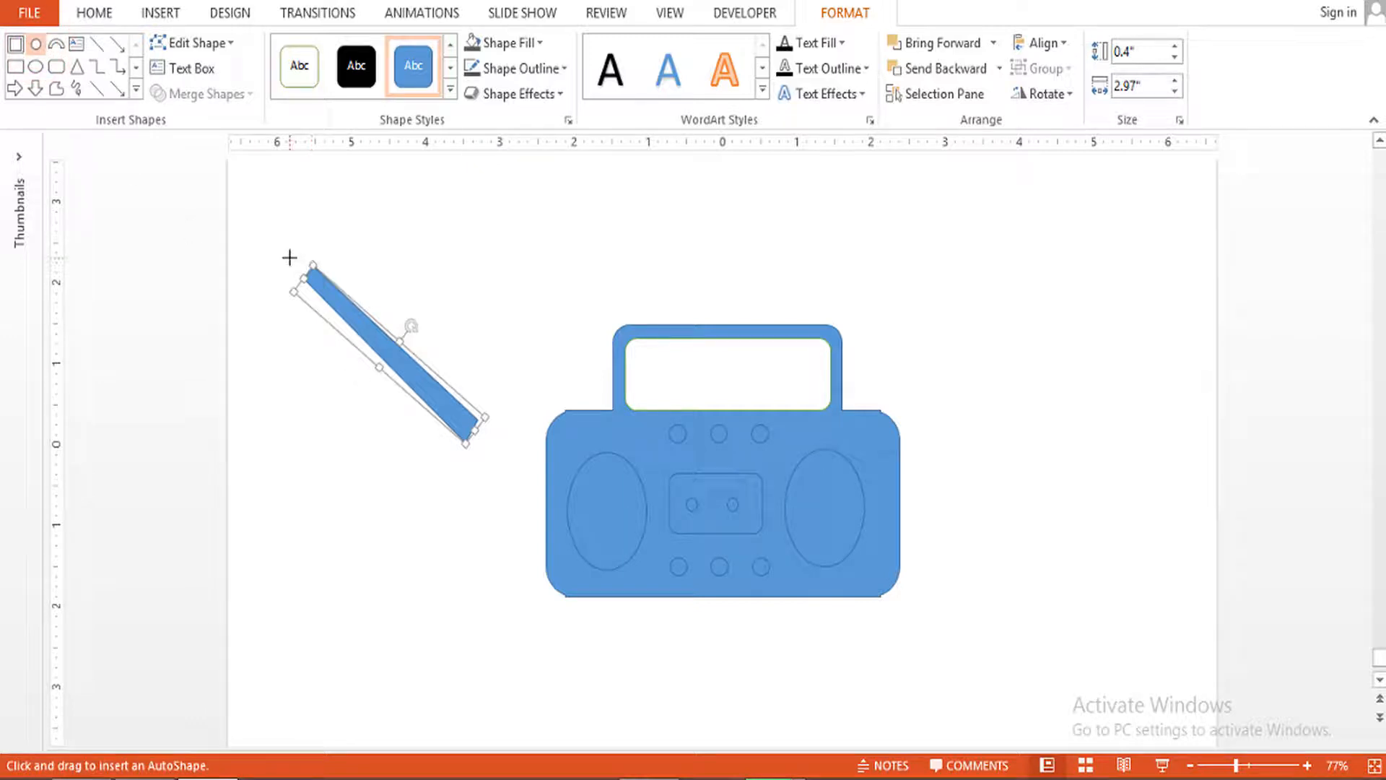
mouse_move(291, 258)
mouse_down()
mouse_move(313, 280)
mouse_move(301, 266)
mouse_up()
click(376, 264)
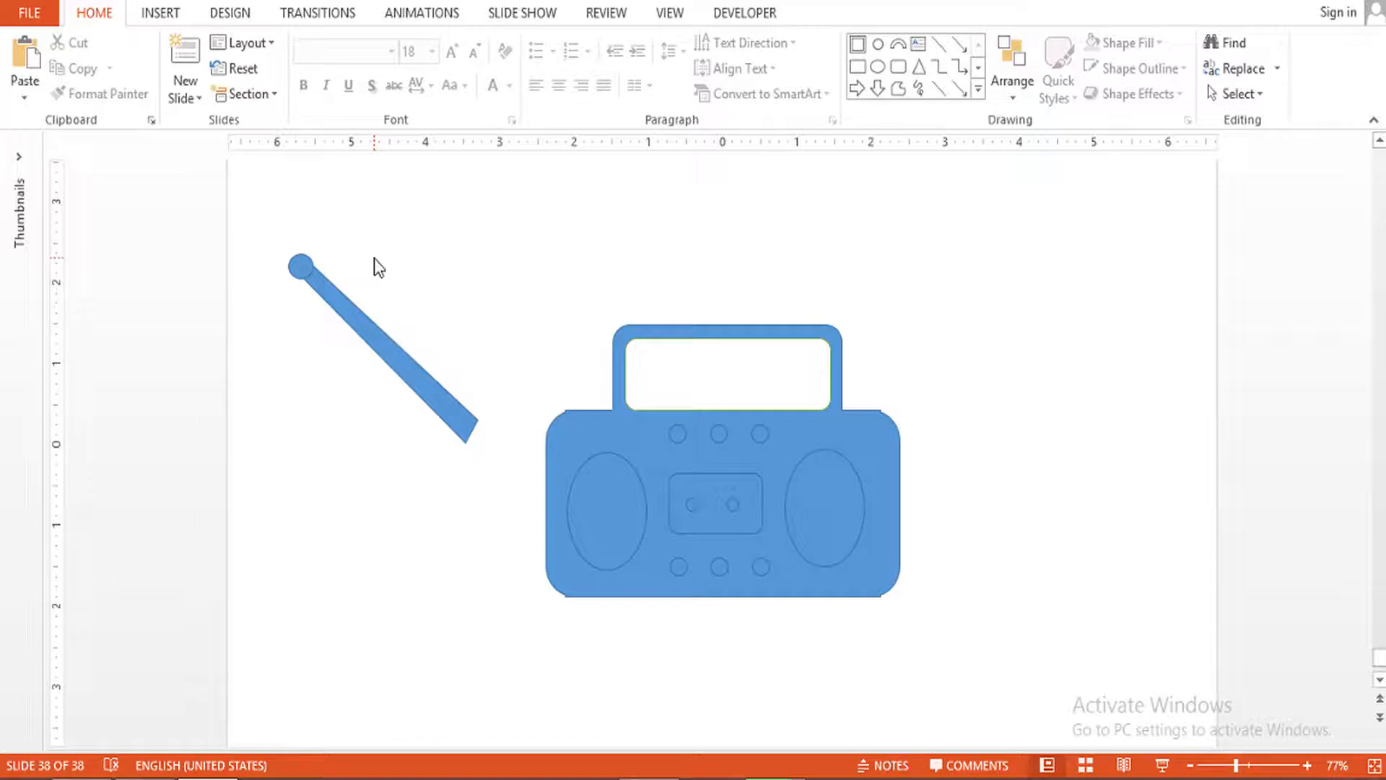
click(303, 266)
shift+click(353, 306)
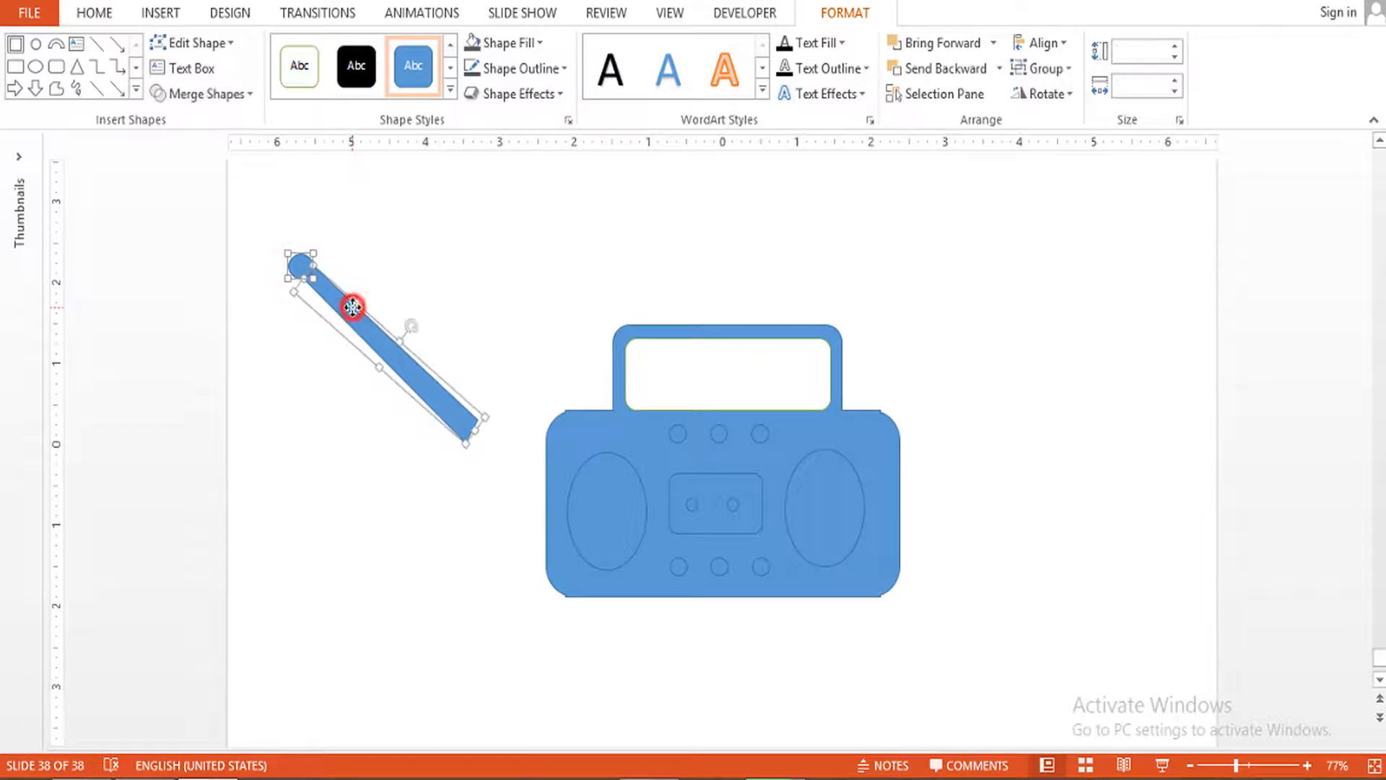
key(ctrl+g)
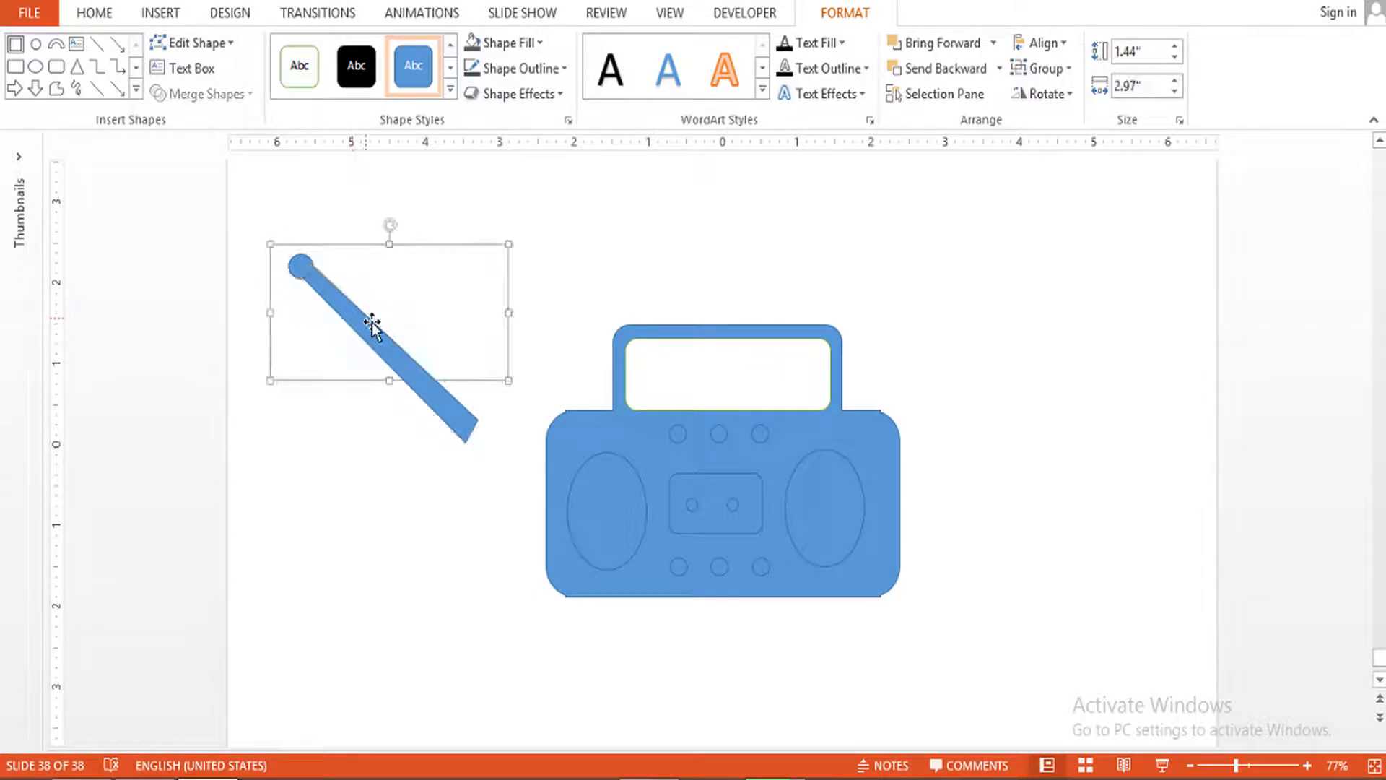
Place the antenna group behind the radio and rotate it upright, rising from the body just left of the handle.
drag(371, 325, 704, 325)
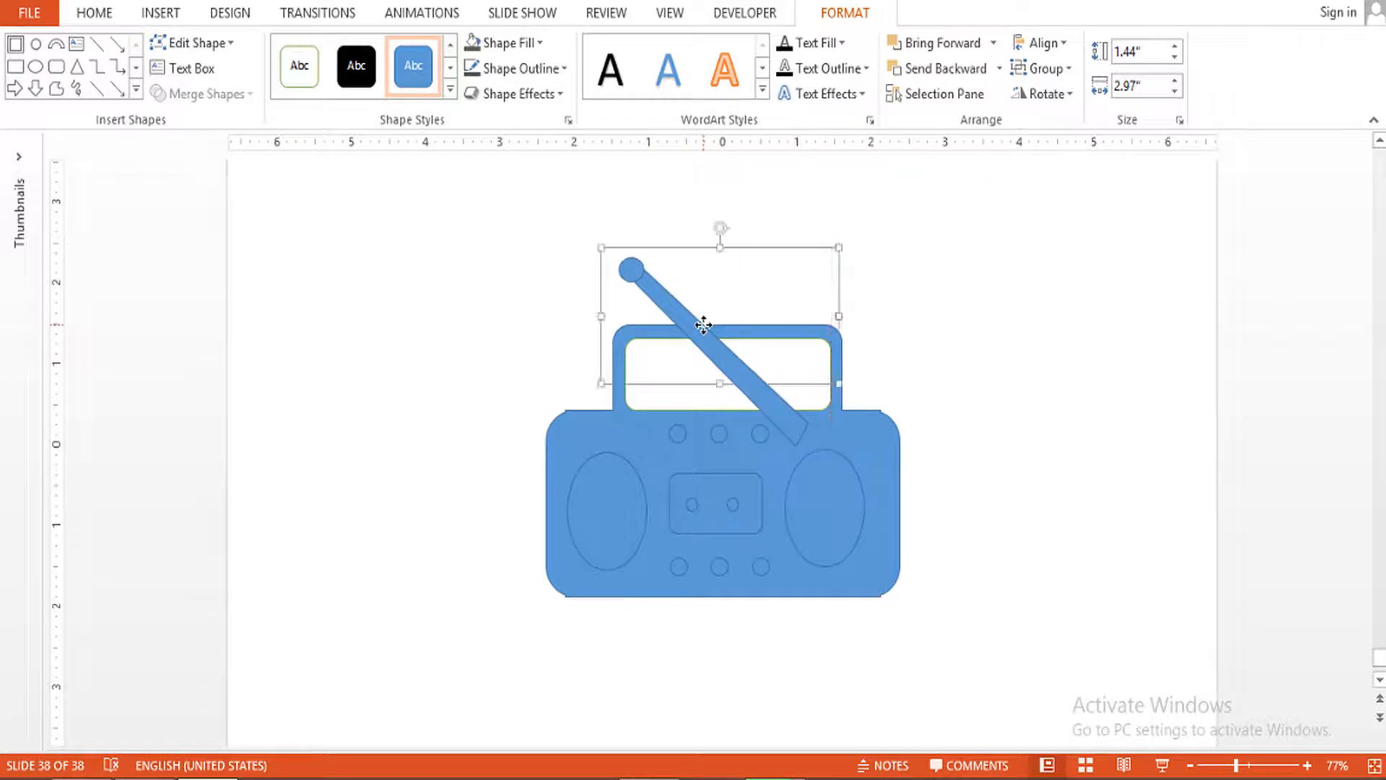
click(999, 68)
click(996, 121)
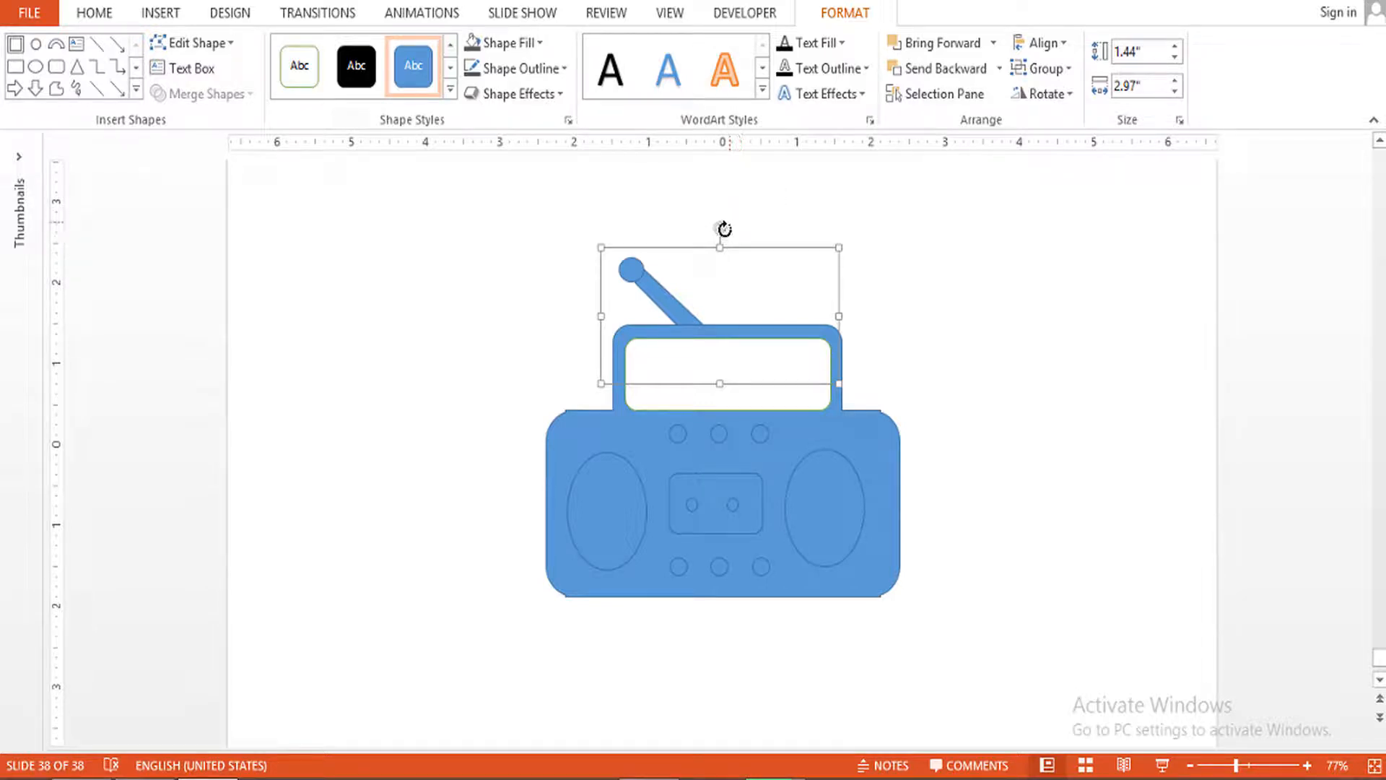
drag(724, 229, 679, 290)
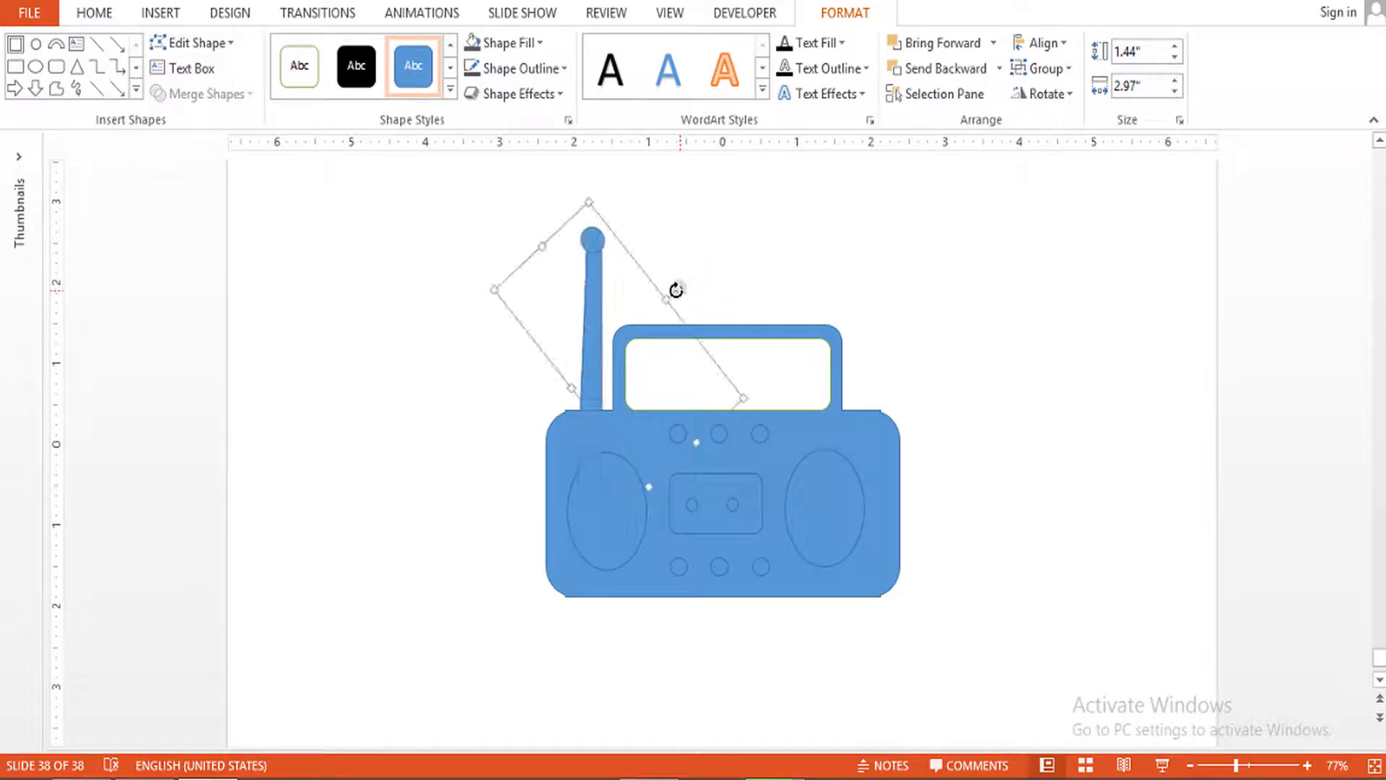
click(839, 271)
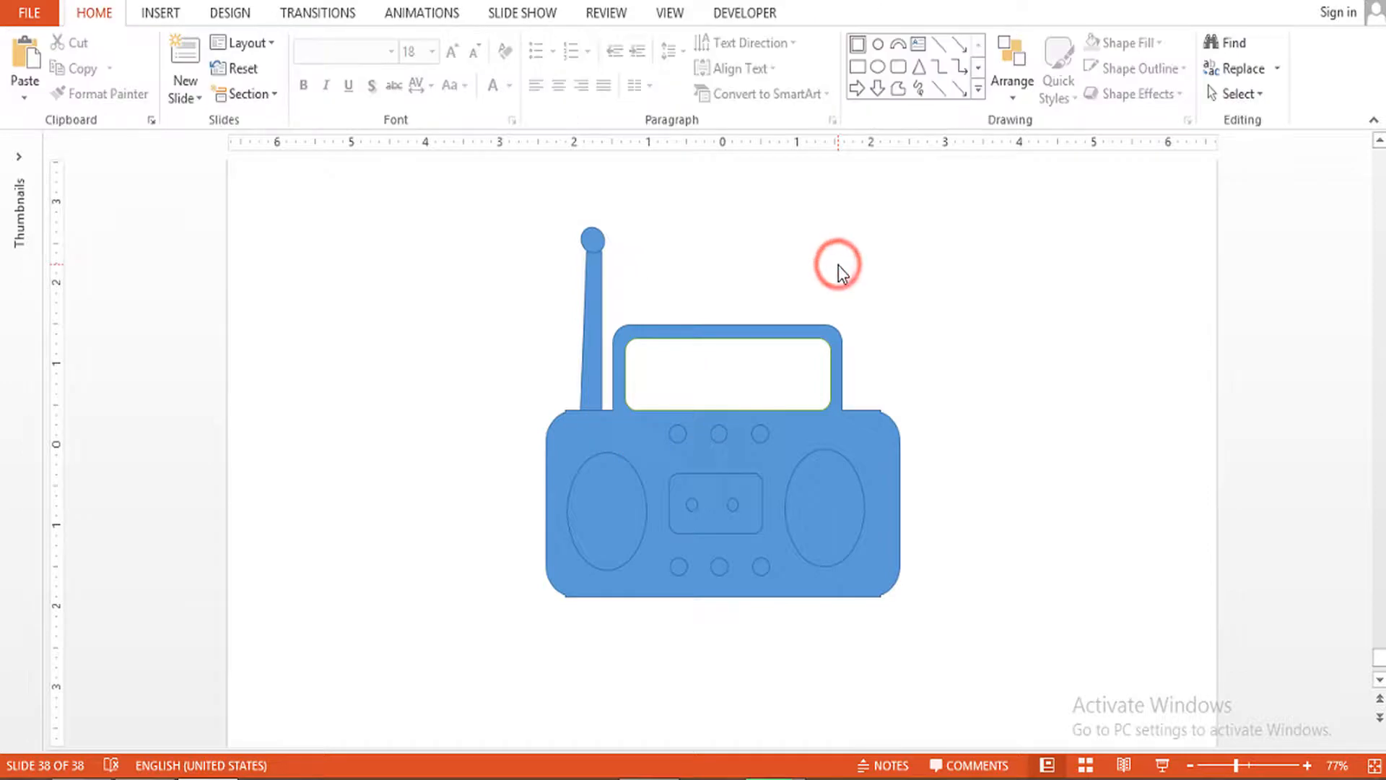
click(589, 297)
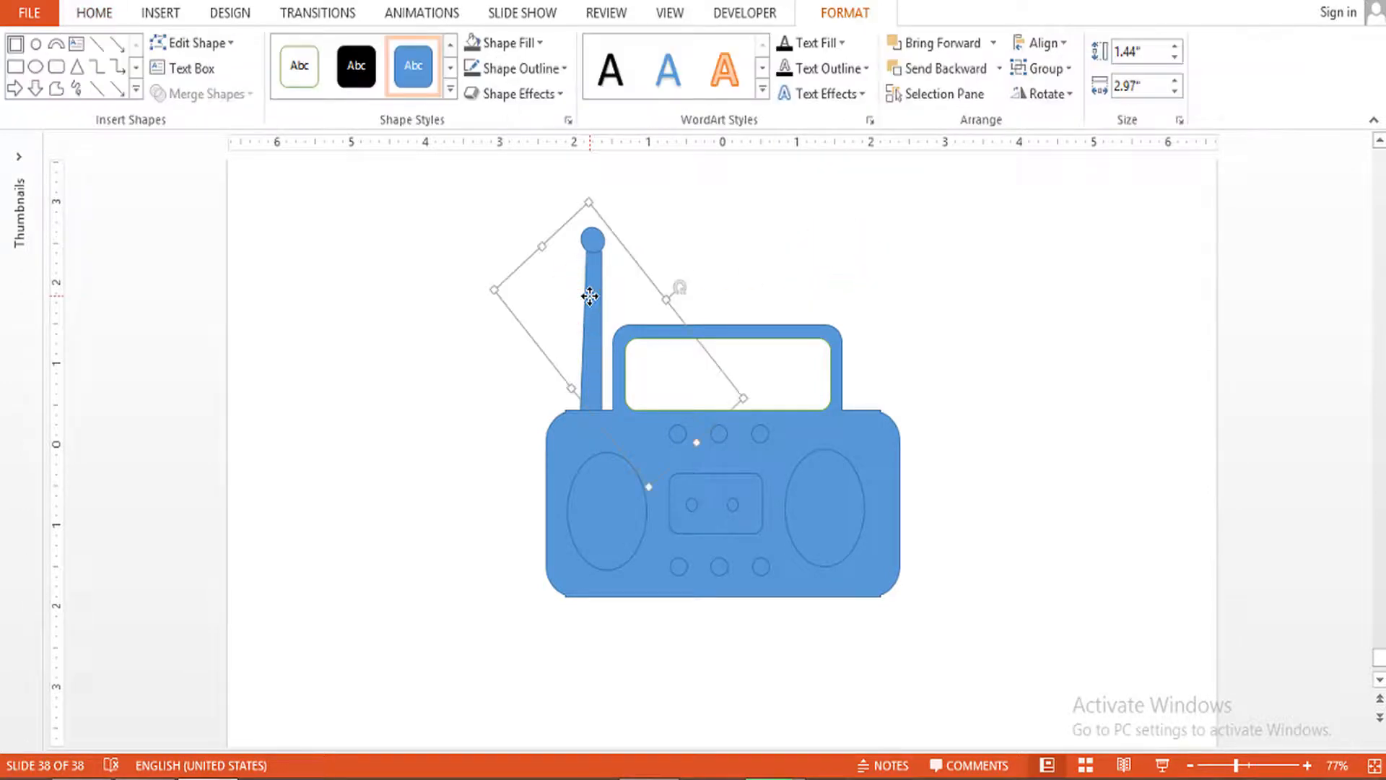
Move the handle's white inner rectangle off the handle, then set it back inside slightly higher, just above the body's upper edge.
click(821, 371)
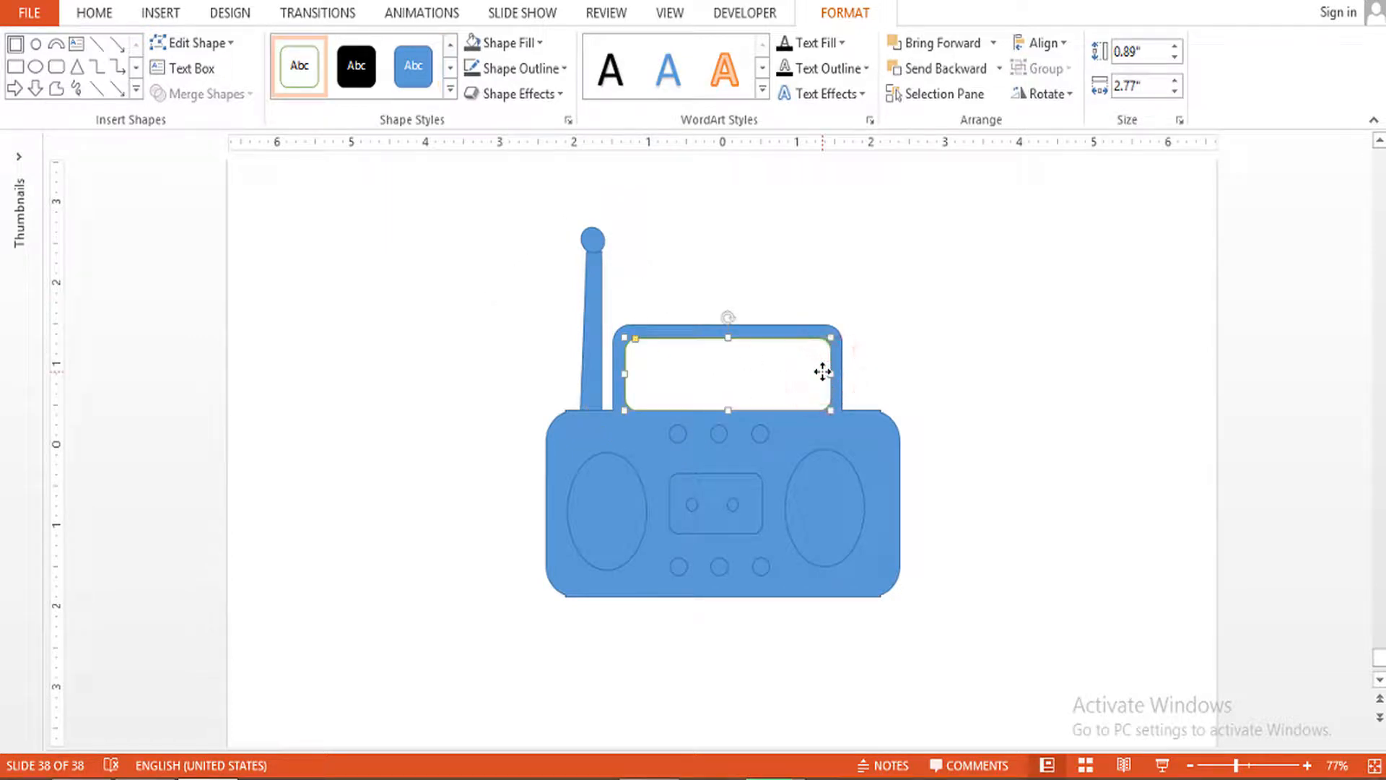
drag(822, 371, 964, 321)
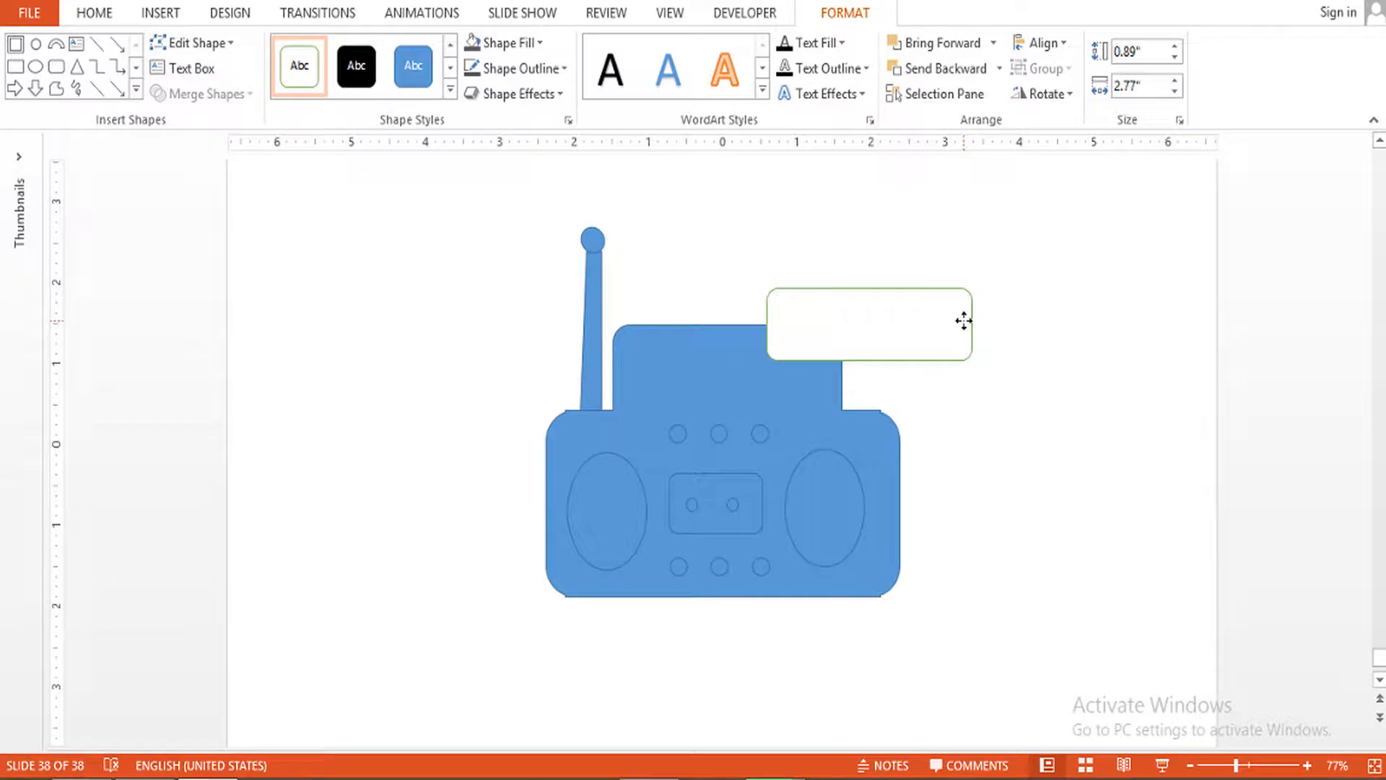
drag(964, 321, 821, 366)
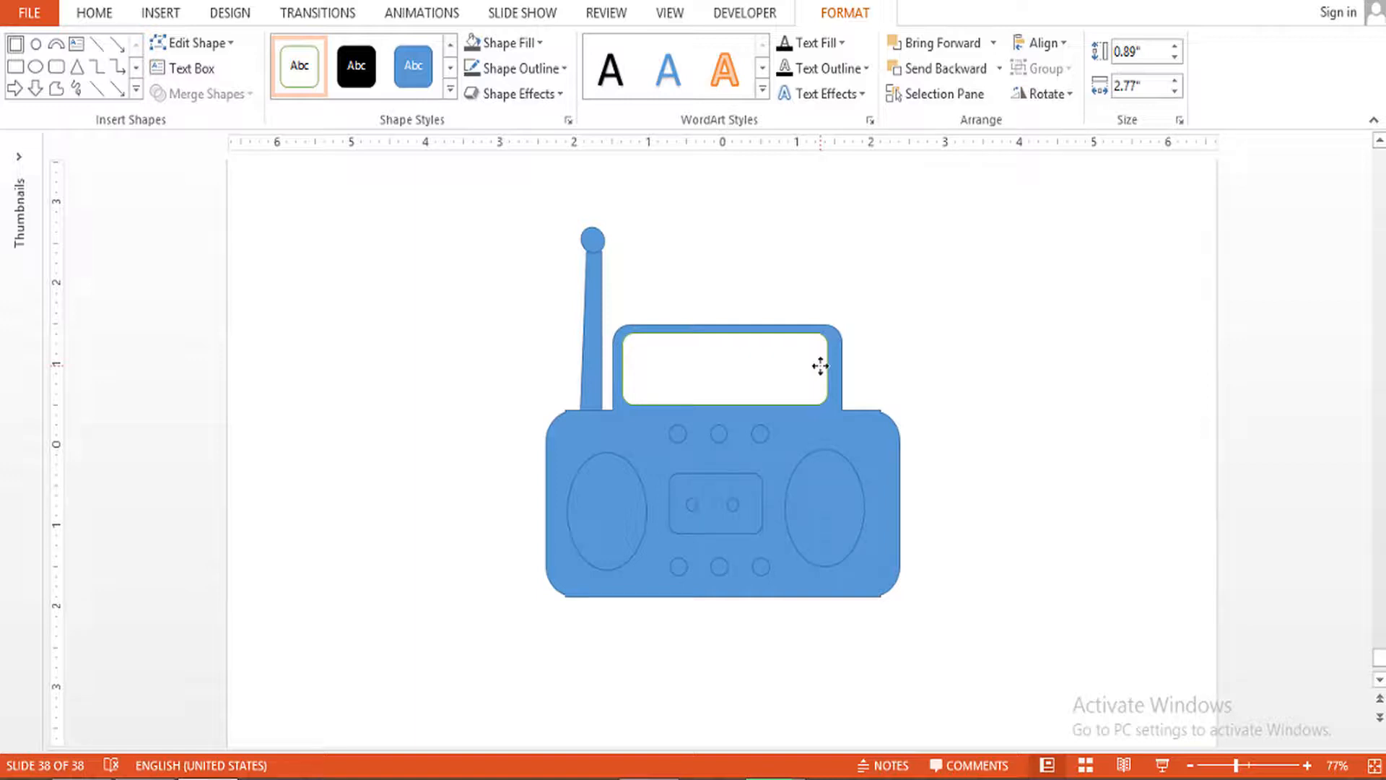
drag(821, 366, 821, 366)
Ungroup the antenna's circle and rod.
click(594, 241)
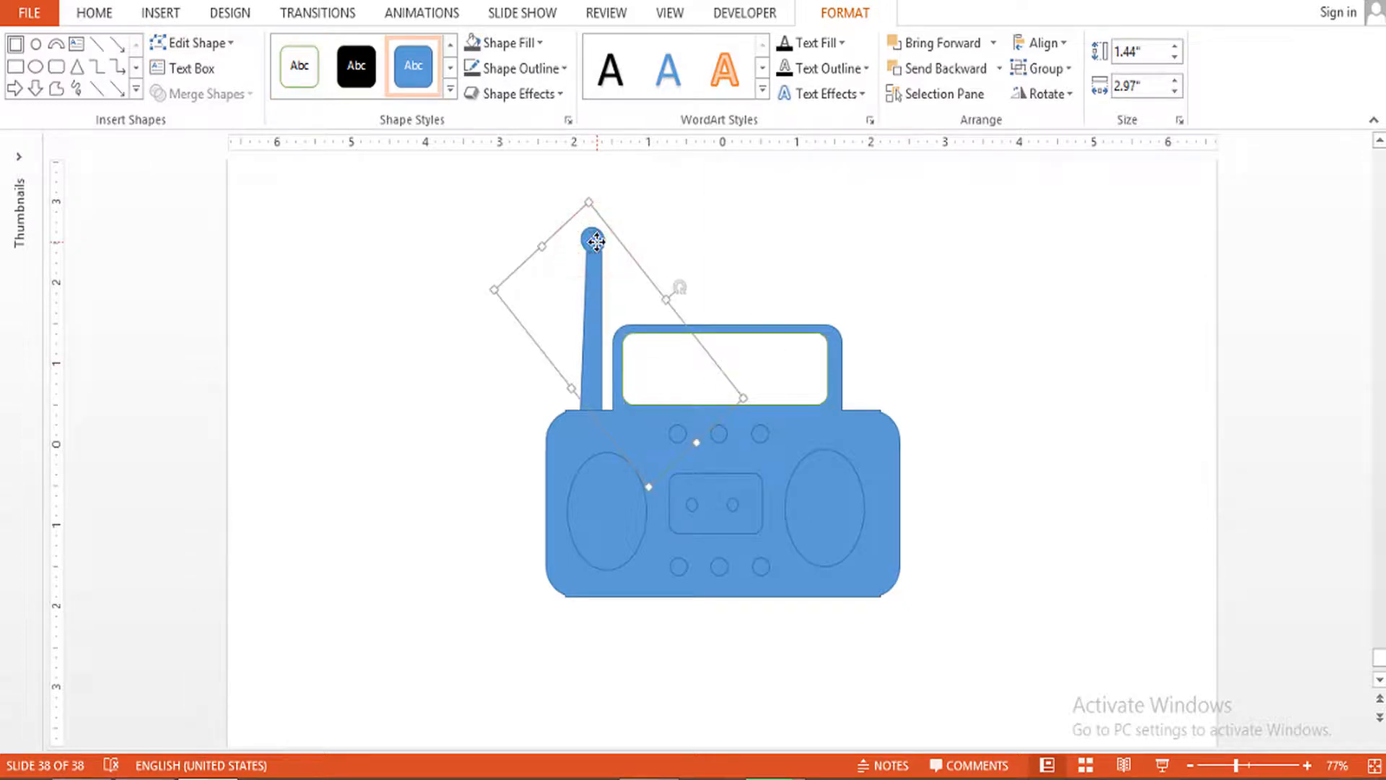
click(1065, 68)
click(1072, 155)
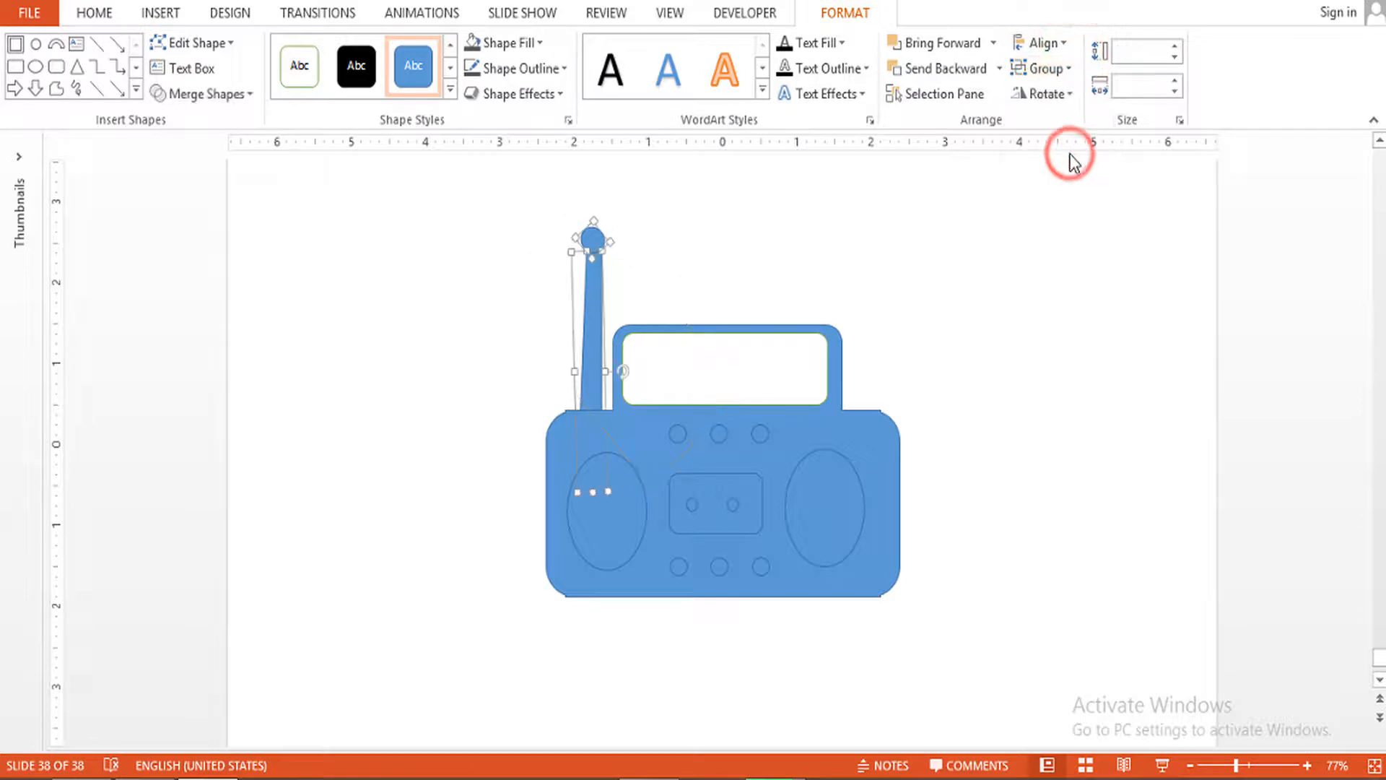
click(691, 214)
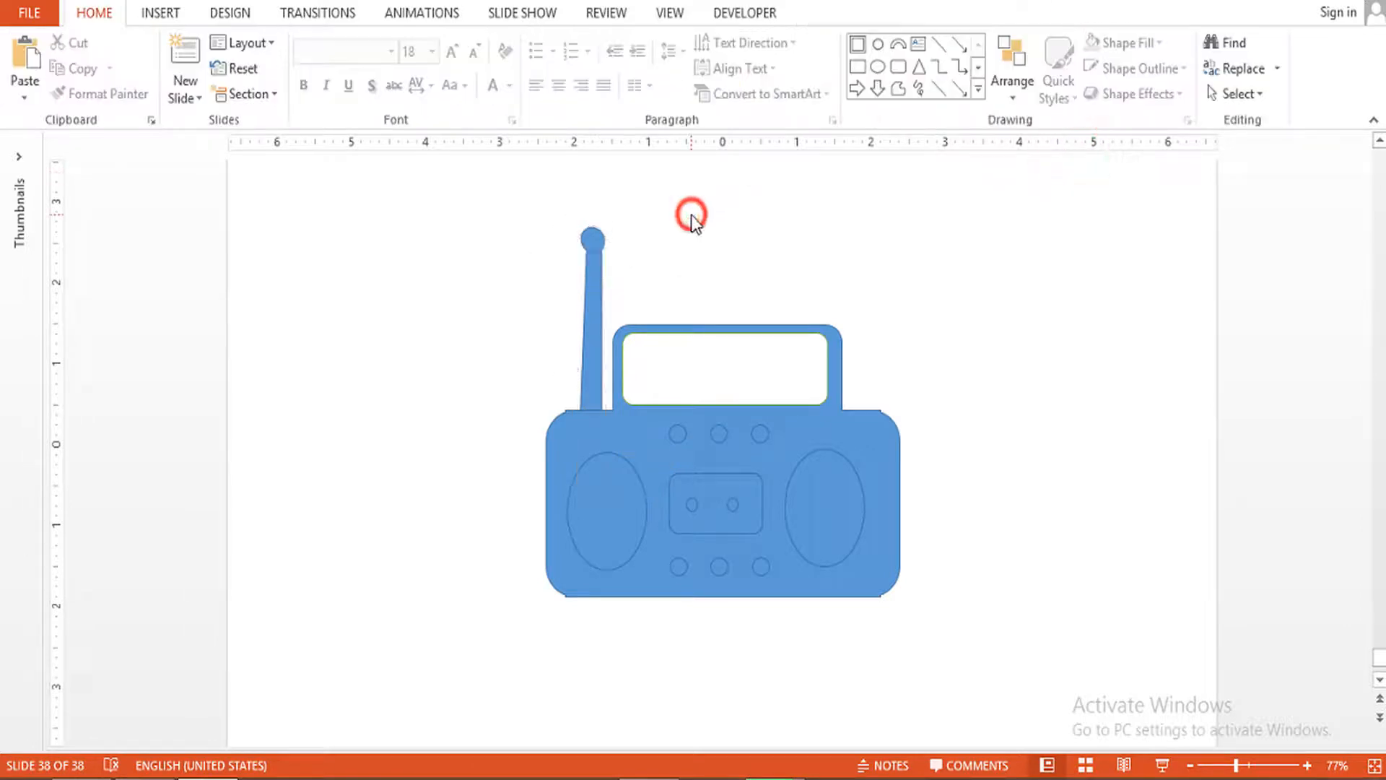
Nudge the antenna's tip circle slightly down onto the rod's narrow upper end.
click(592, 239)
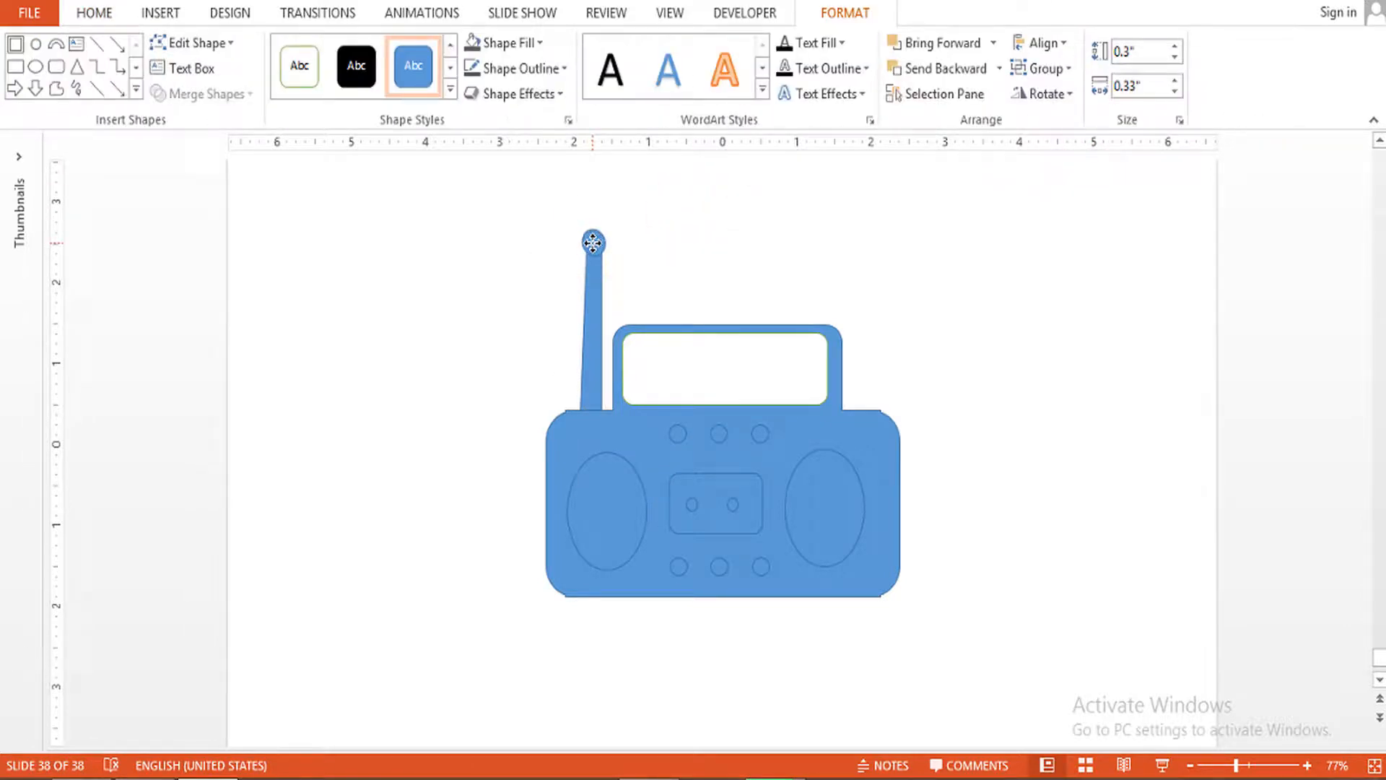
click(829, 261)
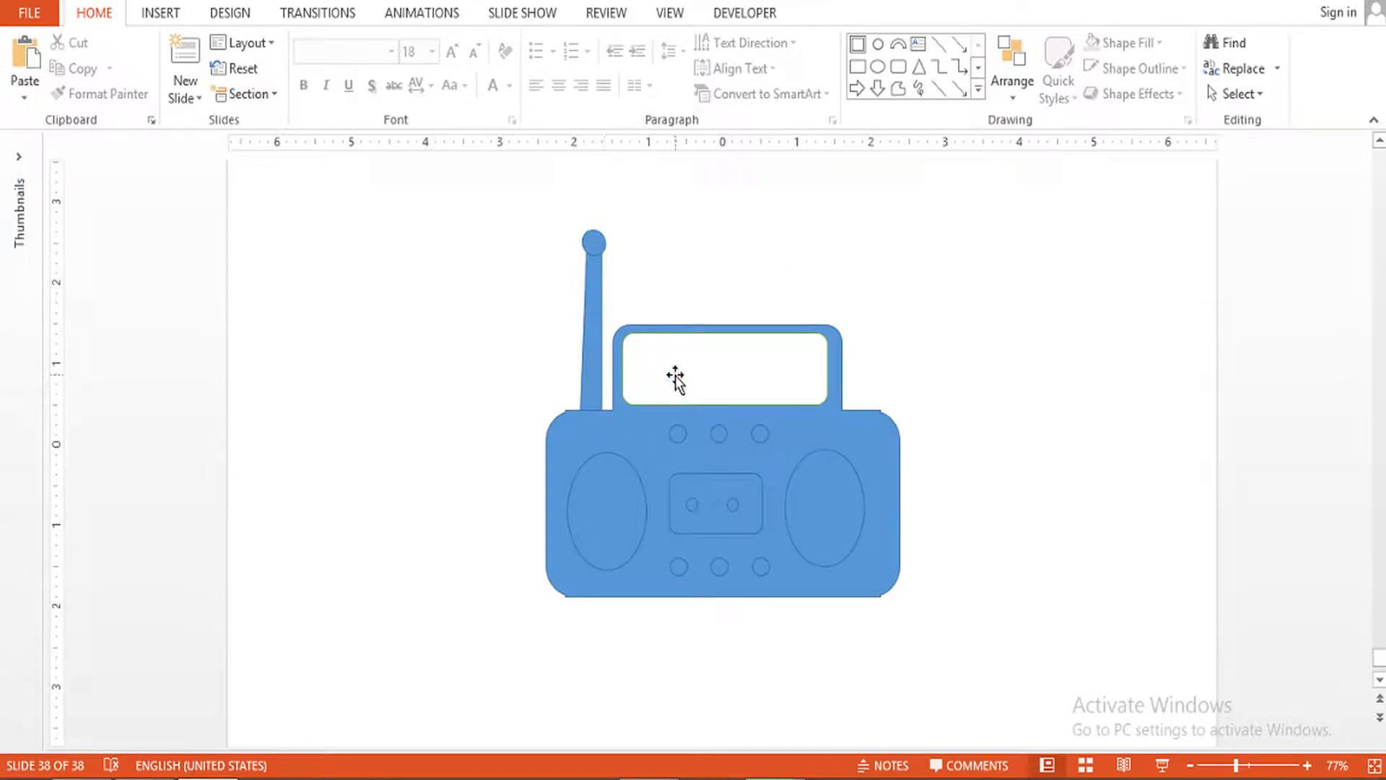
Give every shape of the radio, including the handle opening and antenna, a black outline.
key(ctrl+a)
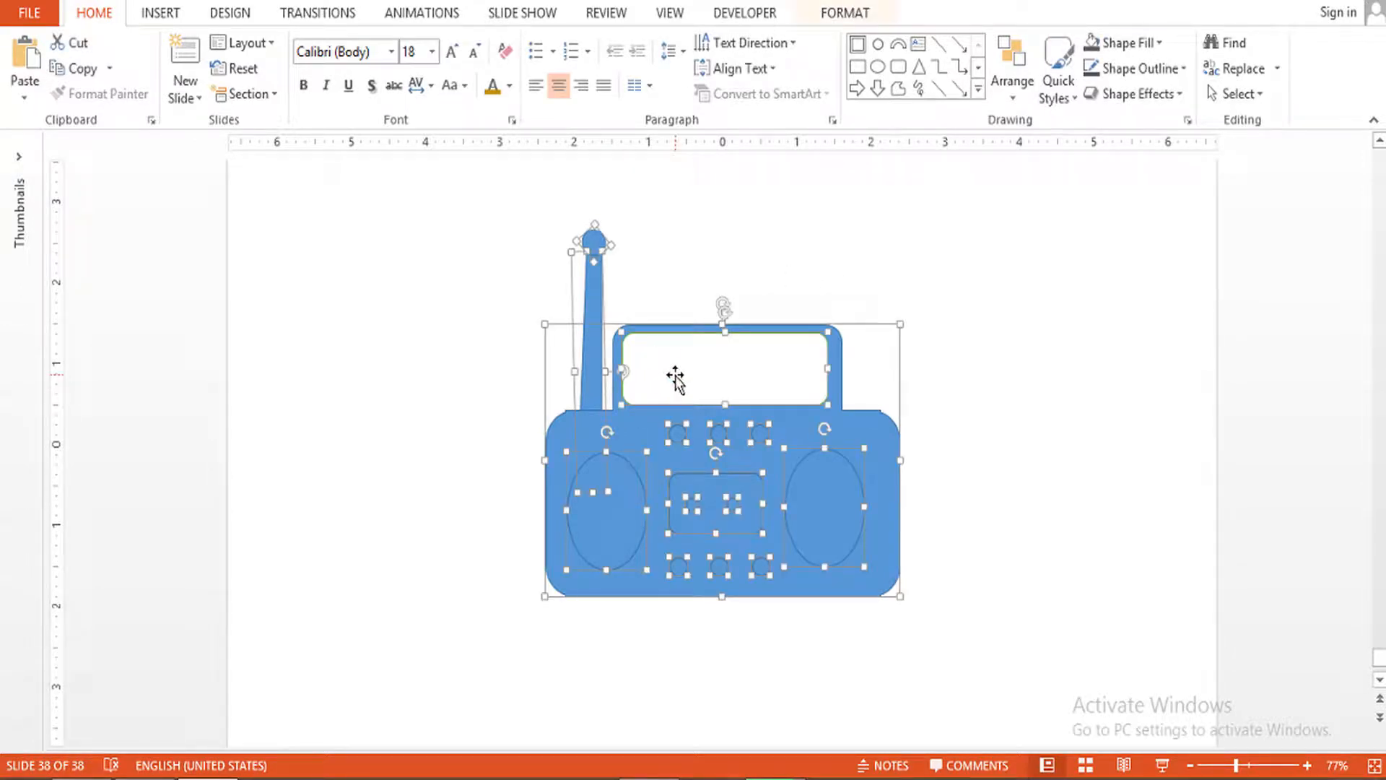
click(827, 13)
click(567, 70)
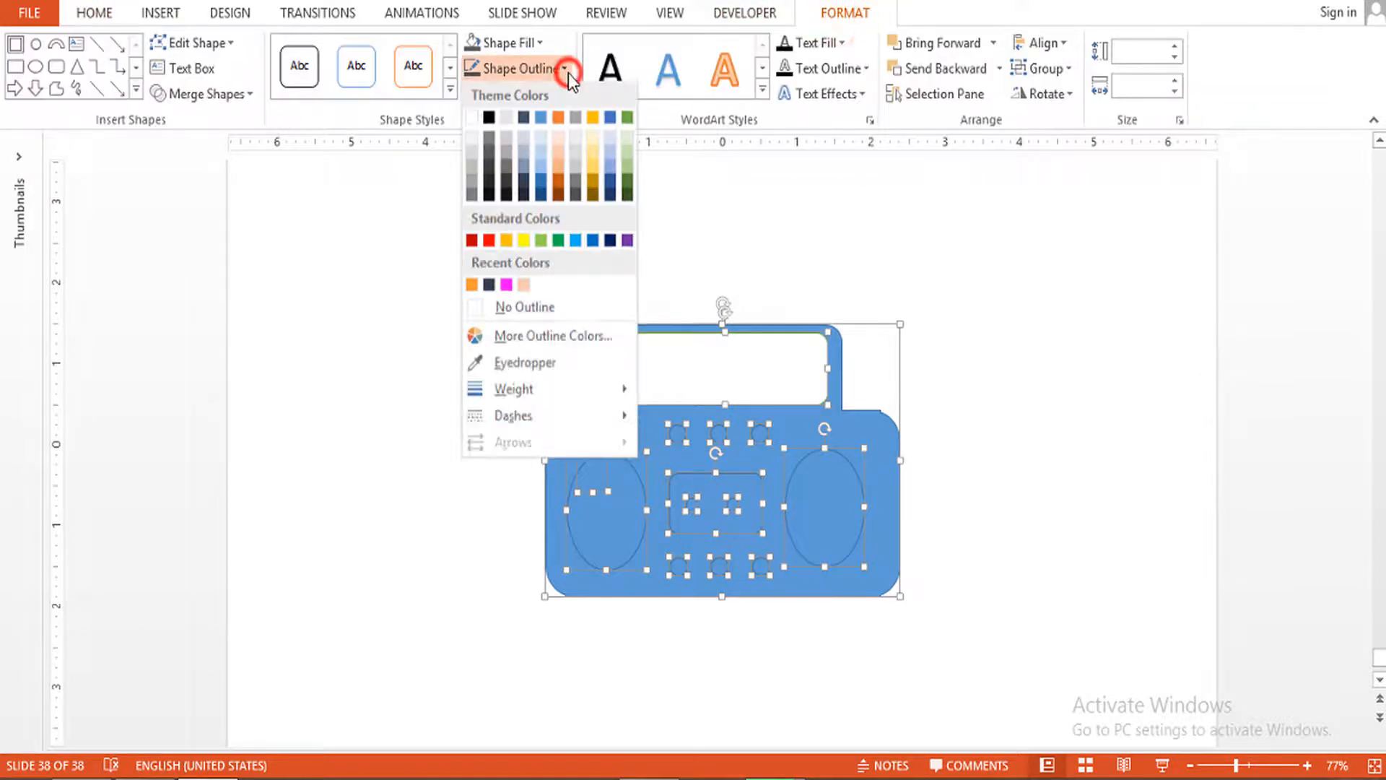
click(493, 119)
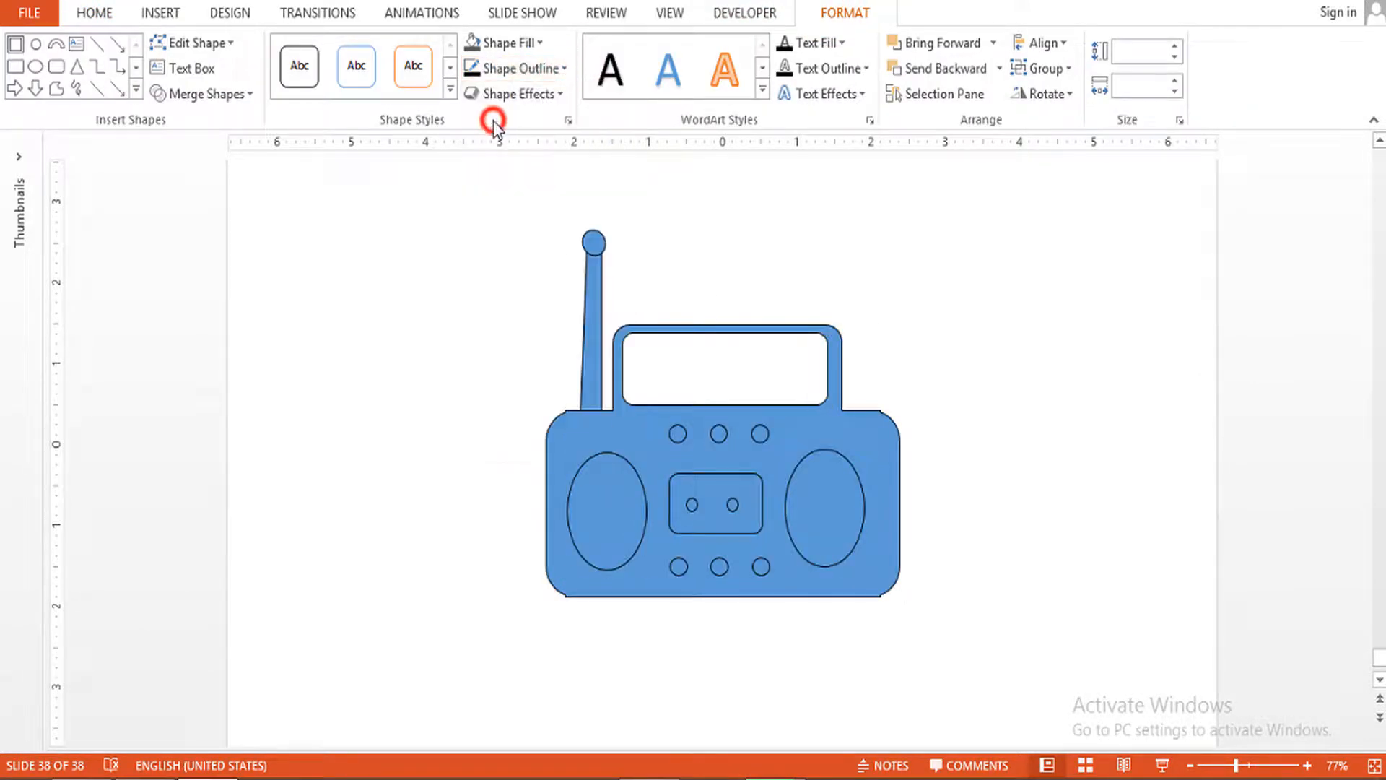
click(1028, 270)
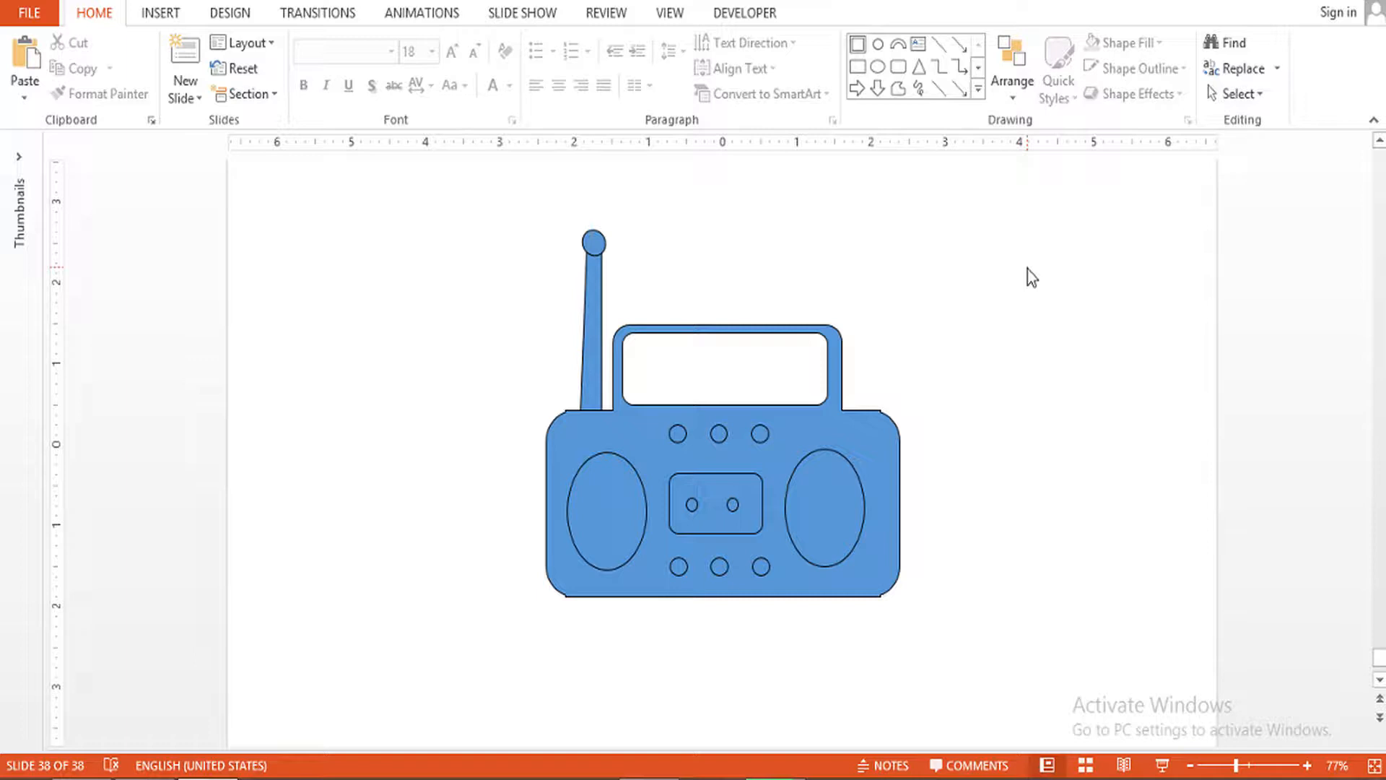
Fill the merged radio body and handle with dark gray from the black theme shades.
click(595, 437)
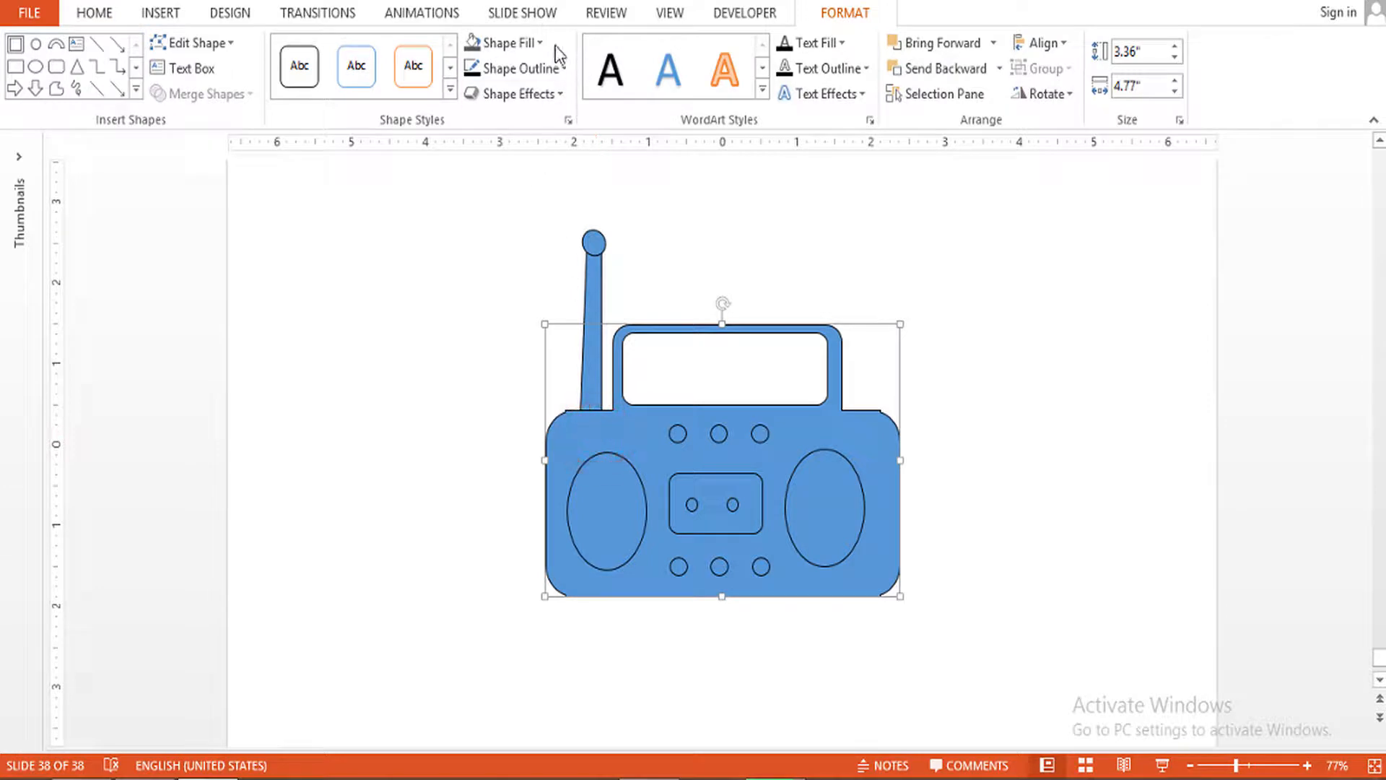
click(540, 44)
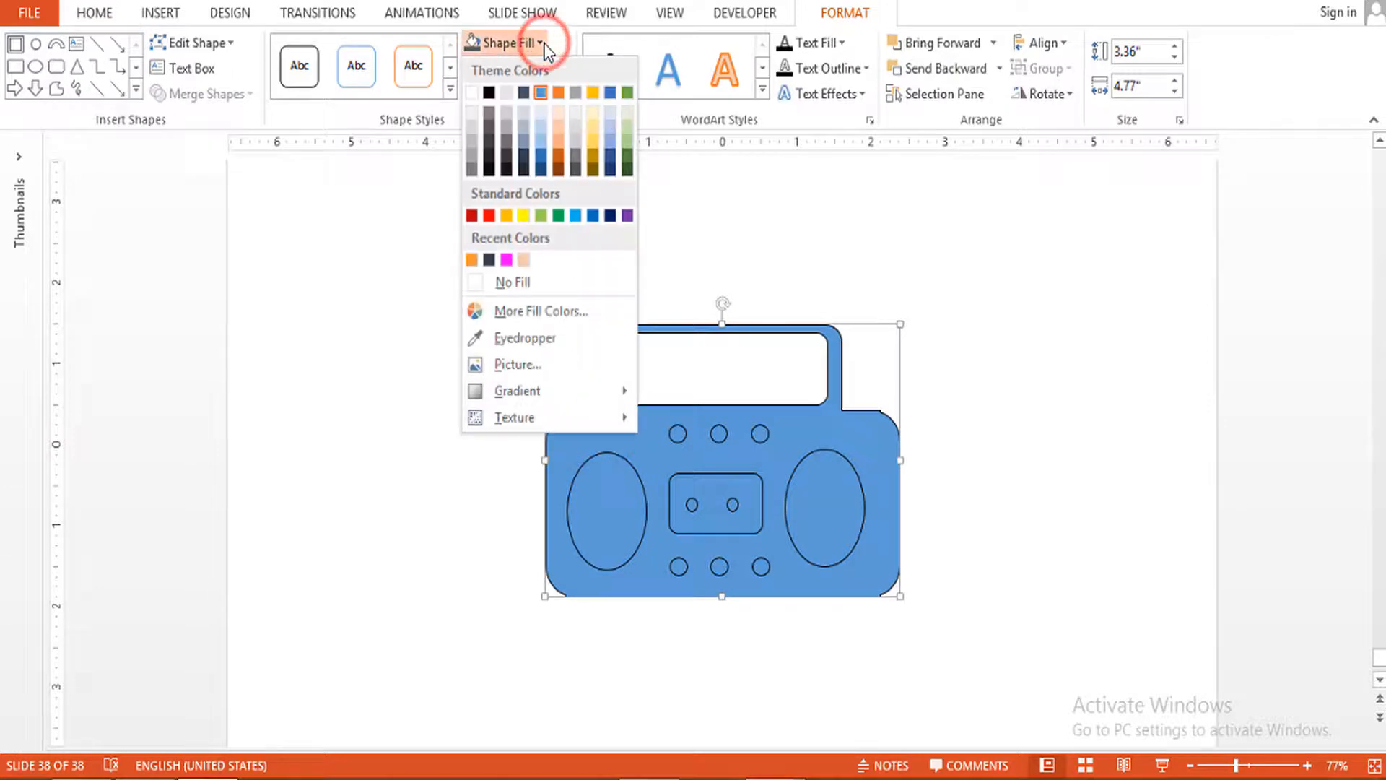
click(487, 126)
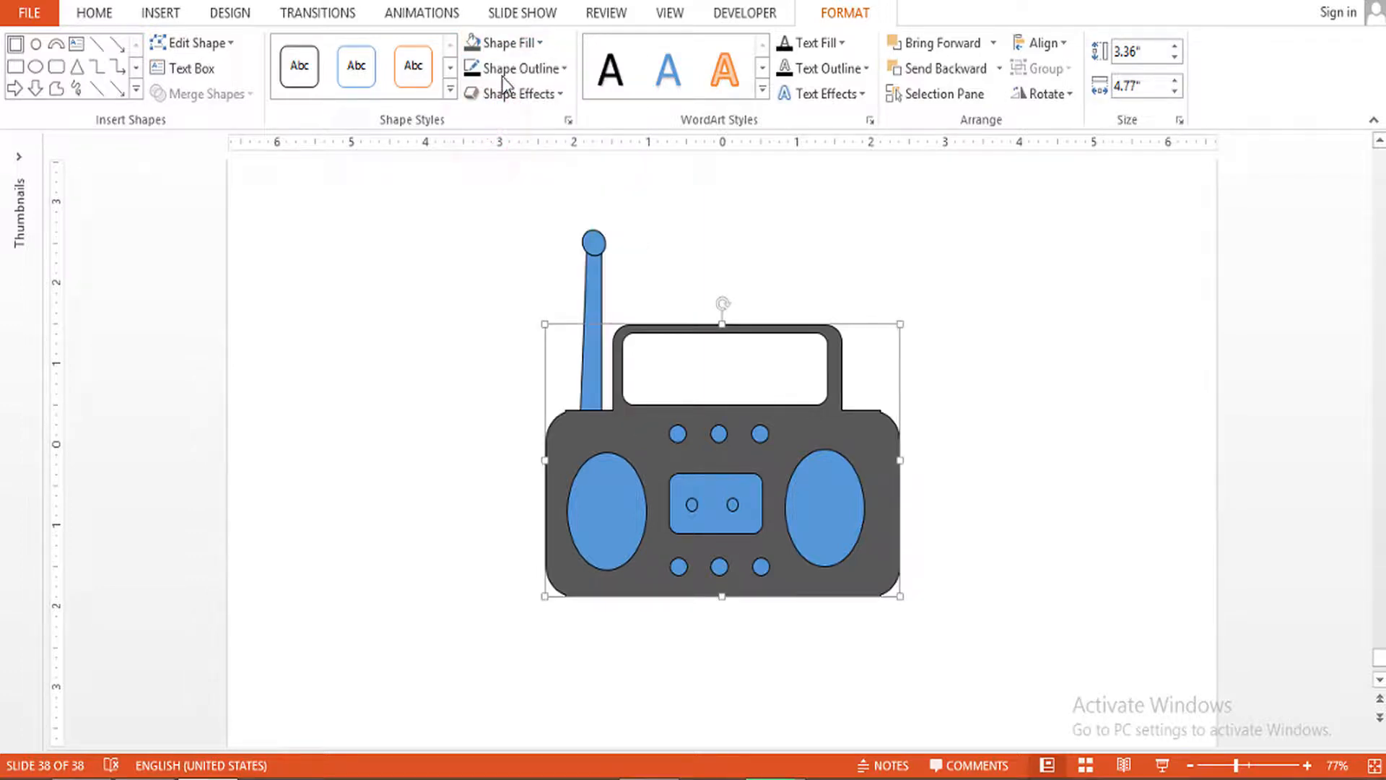